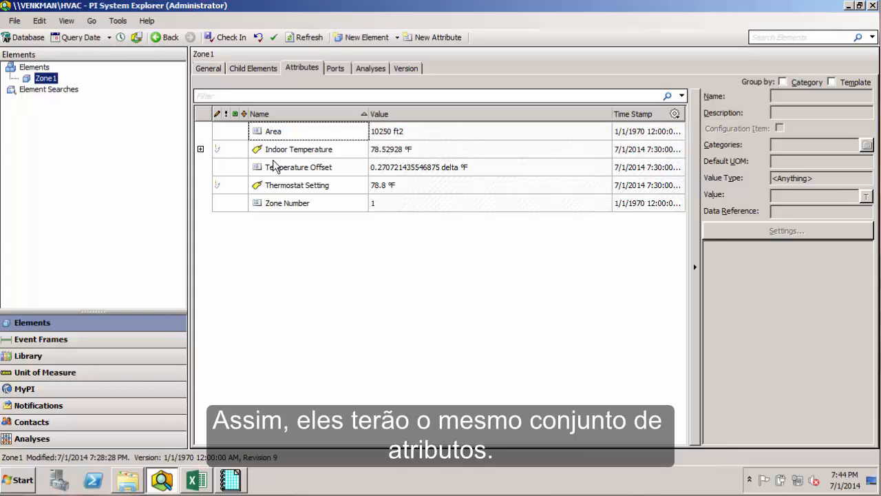
left_click(277, 249)
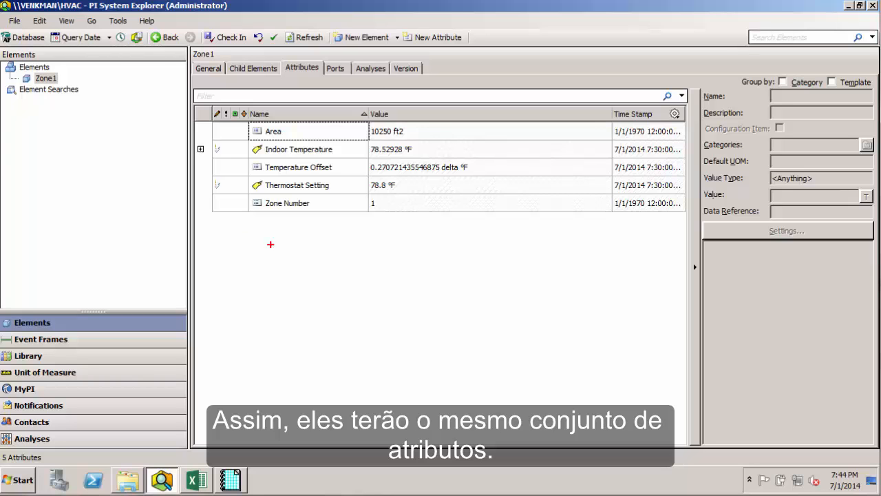
mouse_move(191, 95)
left_mouse_down()
mouse_move(309, 157)
mouse_move(569, 230)
mouse_move(683, 225)
left_mouse_up()
key("Escape")
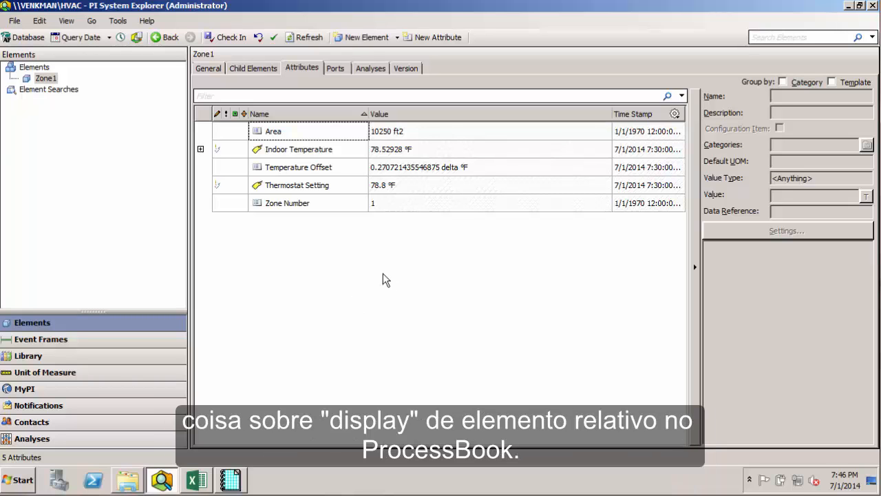
Switch to PI ProcessBook and examine the thermostat setting, indoor temperature and temperature offset on the Zone1TempDif display.
left_click(232, 482)
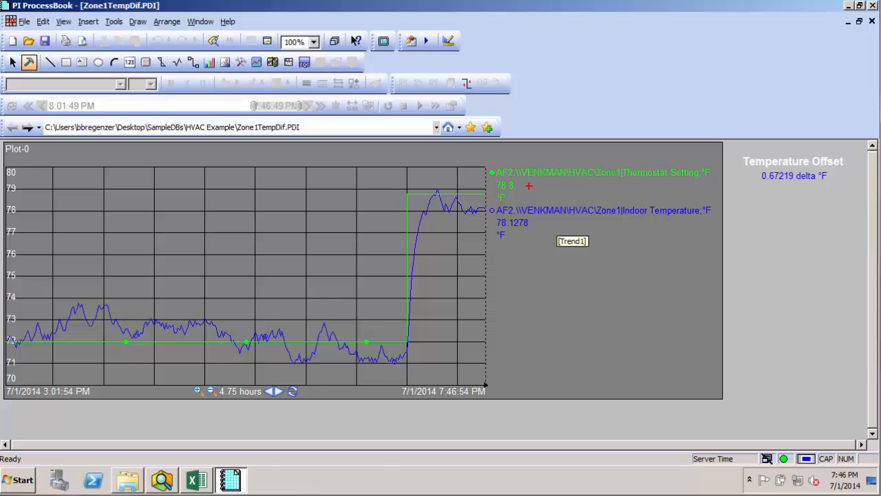
left_click_drag(529, 185, 652, 193)
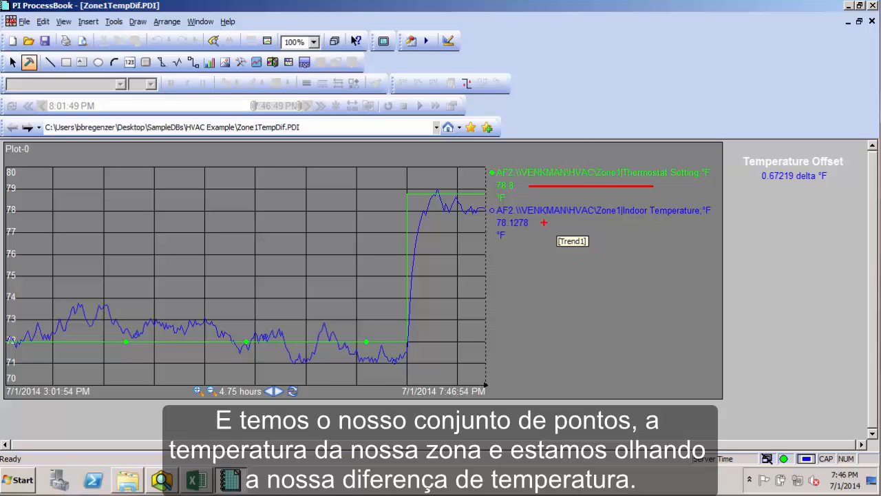
left_click_drag(544, 222, 651, 222)
left_click_drag(759, 186, 845, 185)
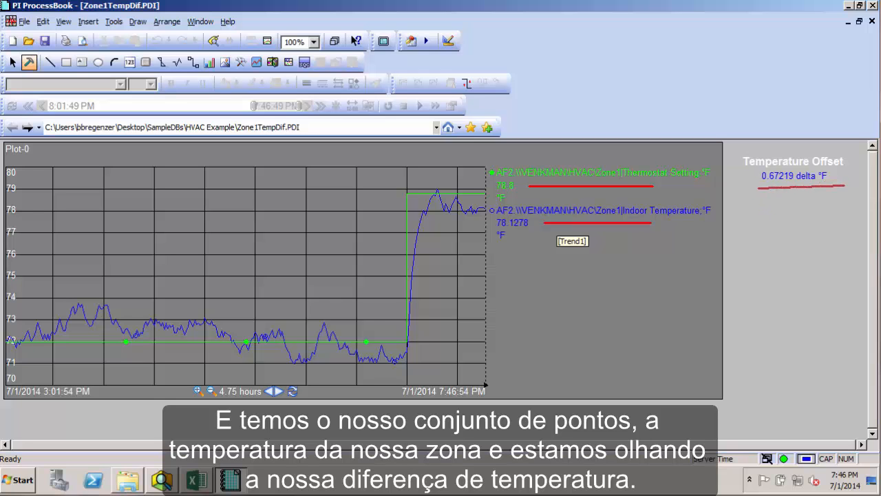
key("Escape")
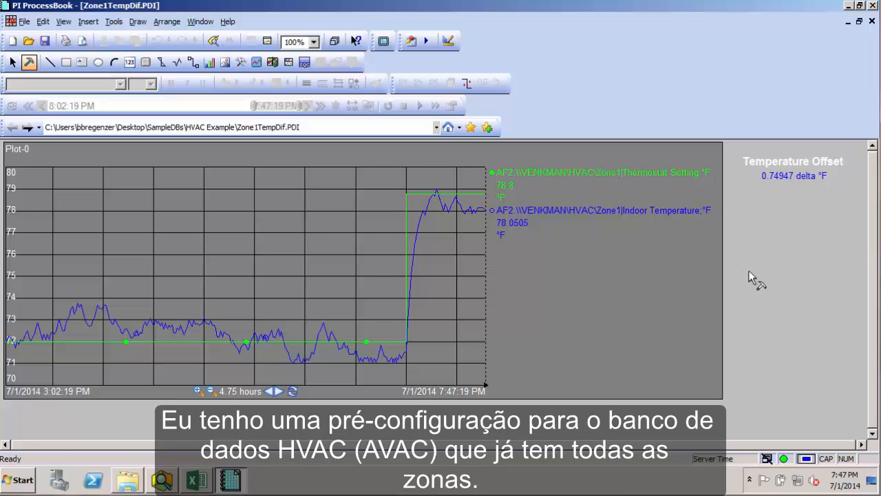
Save a copy of the display in the HVAC Example folder as ZonesTempDifERD.PDI.
left_click(26, 23)
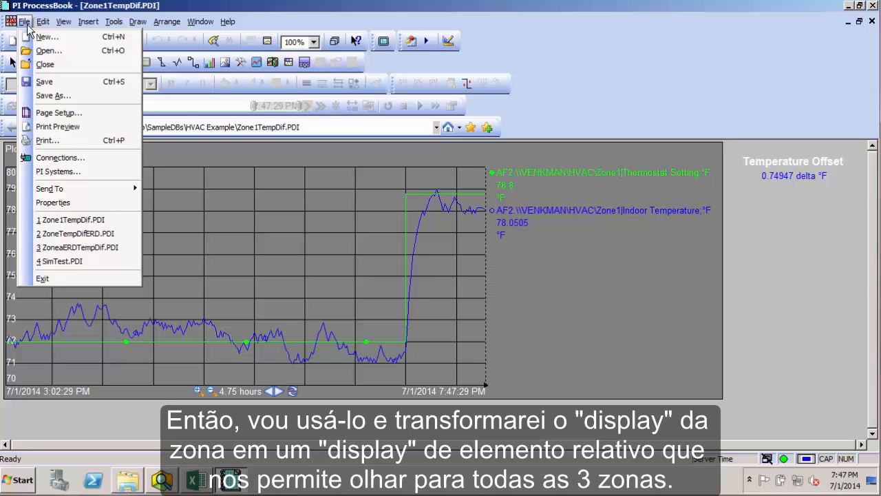
left_click(60, 94)
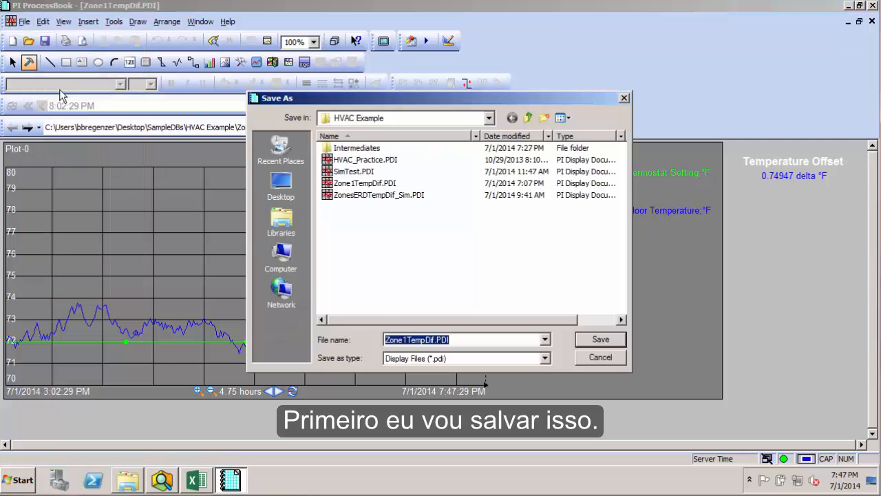
left_click(404, 340)
key("Delete")
type("s")
key("Delete")
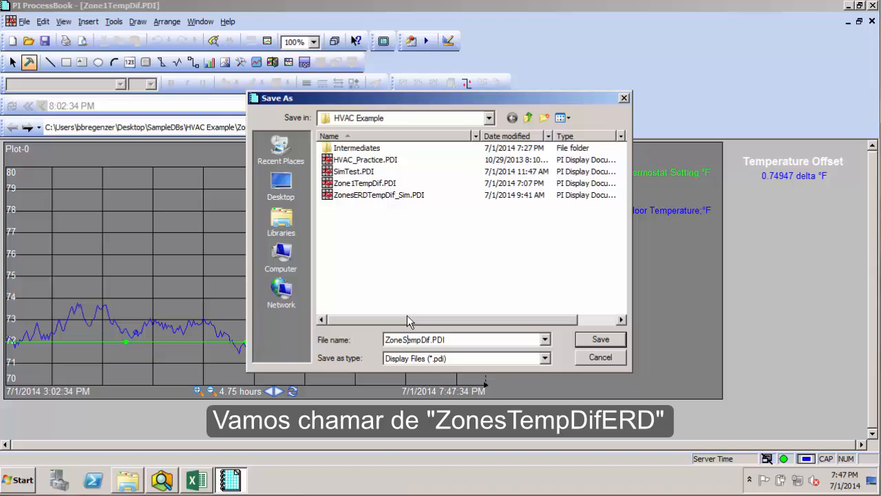
type("s")
key("Right")
key("ctrl+z")
key("Left")
key("Left")
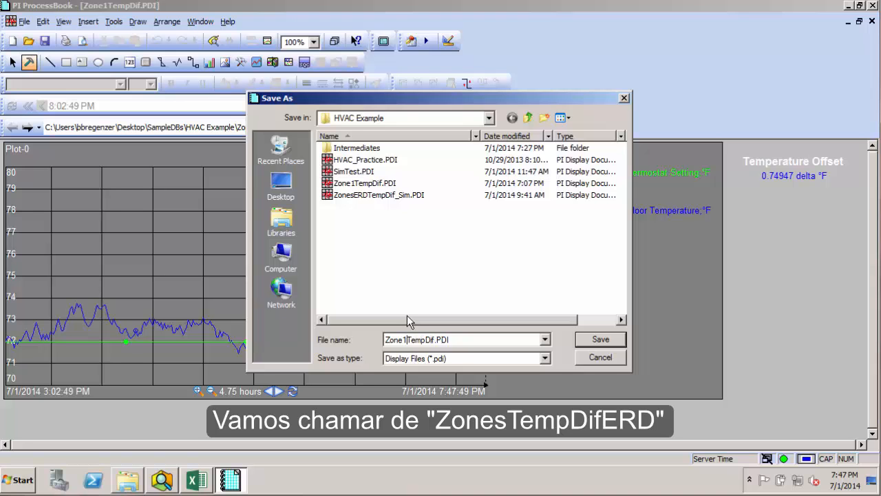
key("BackSpace")
type("s")
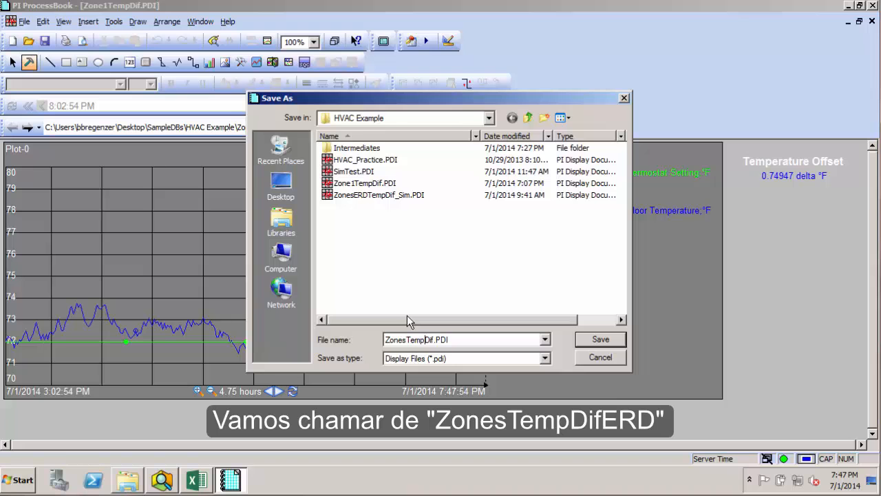
type("ERD")
key("Return")
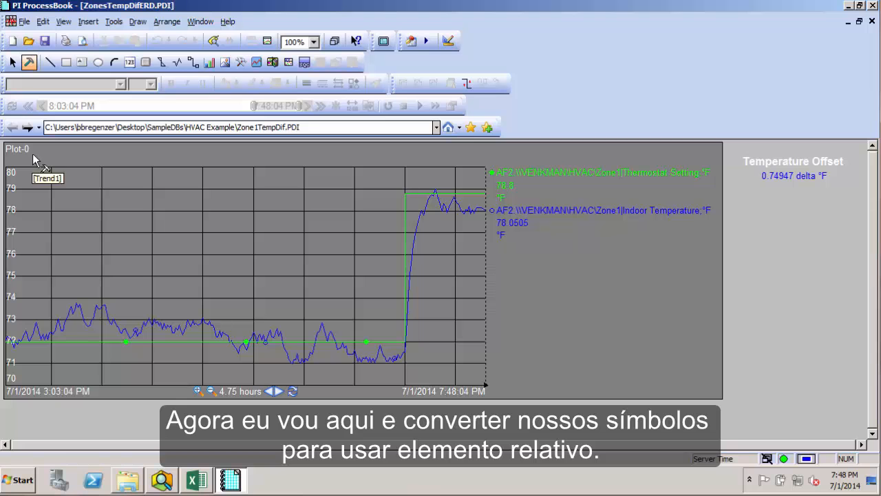
Narrow the Plot-0 trend to about three quarters of its width and move the Temperature Offset label and value beside it.
left_click(624, 248)
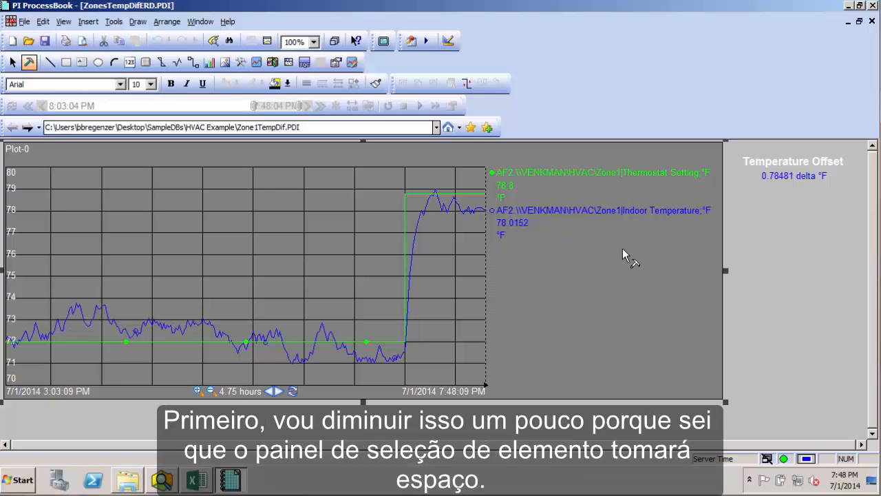
left_click_drag(724, 270, 553, 271)
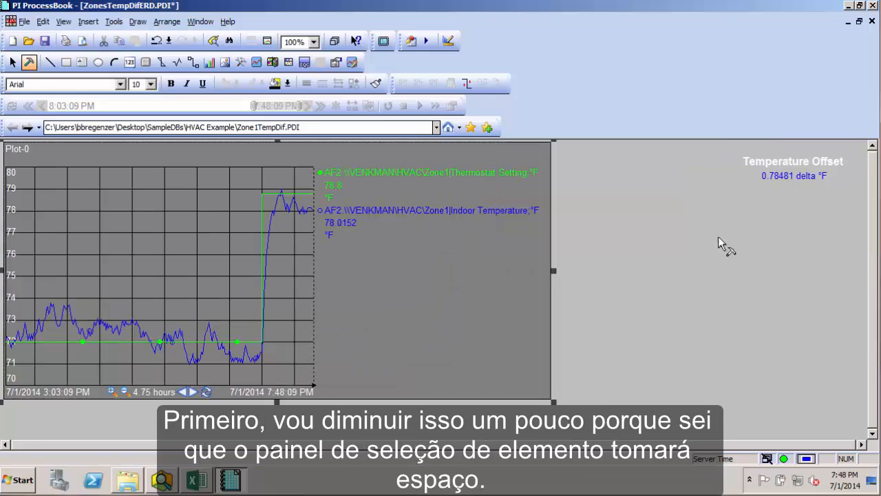
left_click_drag(852, 197, 760, 156)
key("Left")
key("Left")
key("Left")
key("Left")
key("Left")
key("Left")
key("Left")
key("Left")
key("Left")
key("Left")
key("Left")
key("Left")
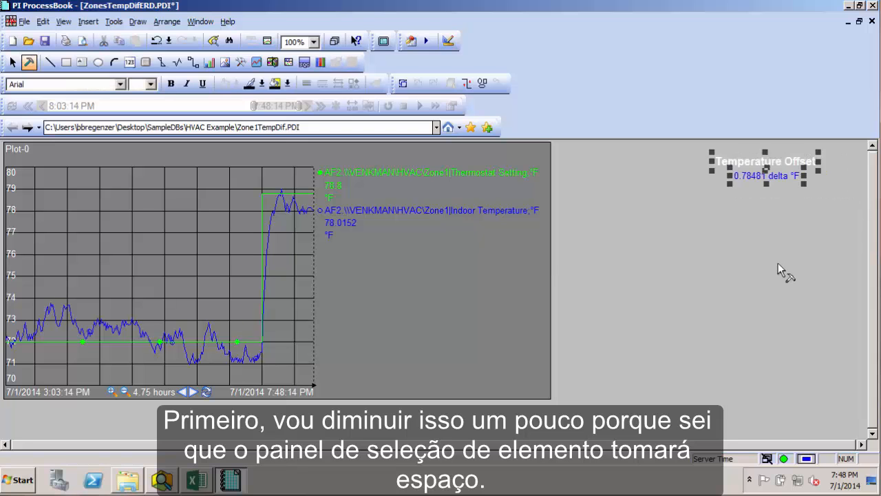
key("Left")
key("Left")
key("Left")
key("Left")
key("Left")
key("Left")
key("Left")
key("Left")
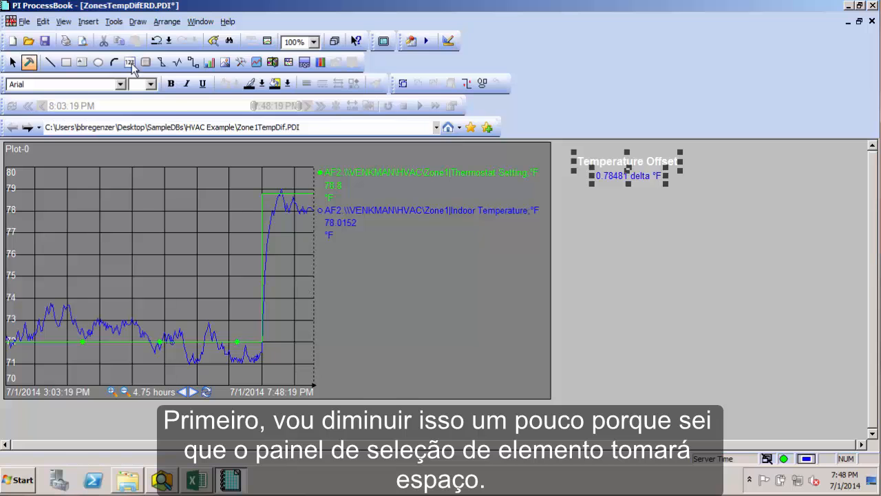
Show the Element Relative Display pane and widen it slightly to fit its contents.
left_click(65, 22)
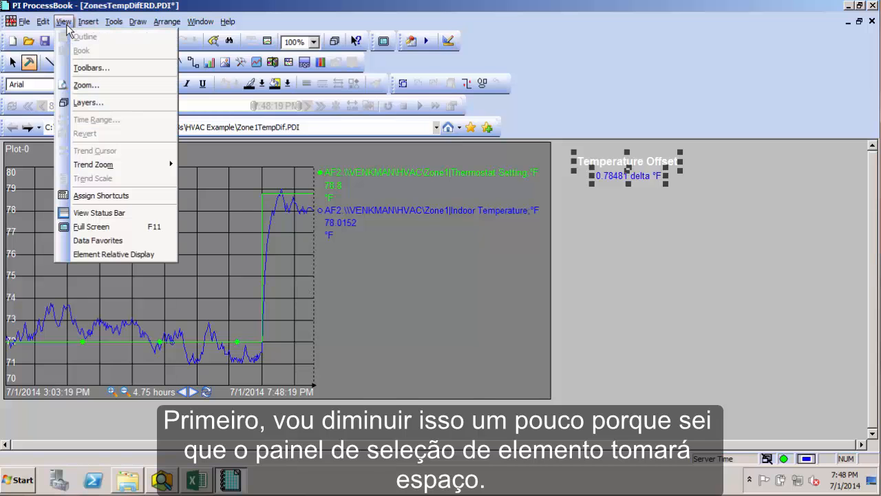
left_click(133, 254)
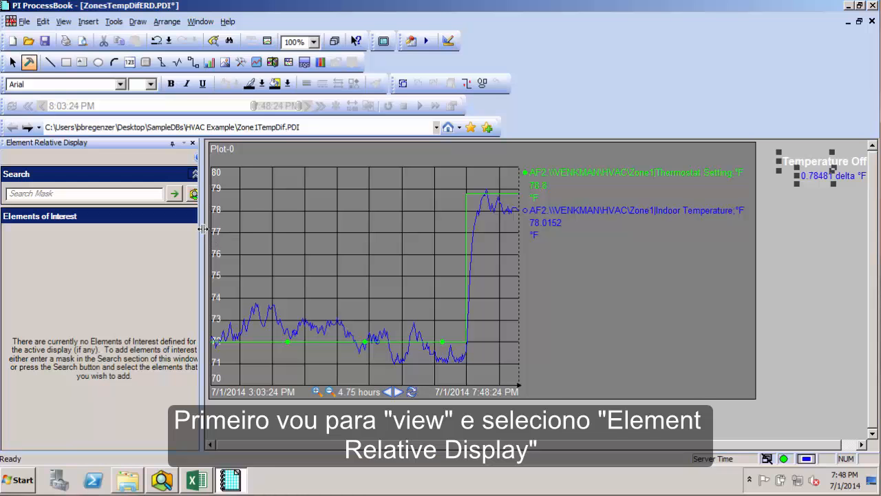
left_click_drag(203, 229, 226, 230)
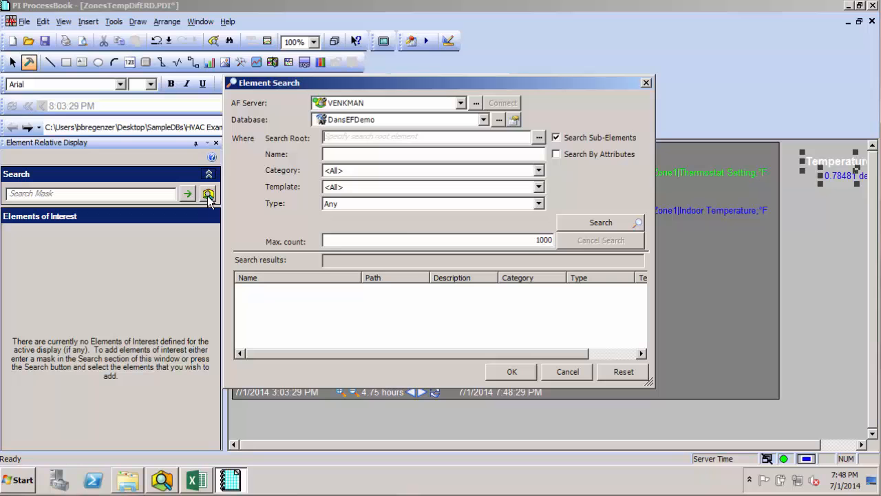
In an element search, set the database to HVAC Prod and the search root to OSIsoft Research Lab.
left_click(484, 120)
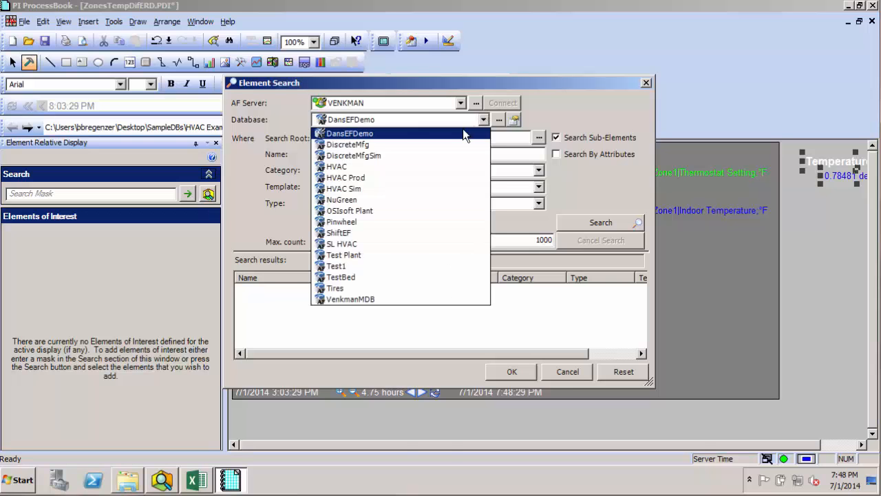
left_click(435, 177)
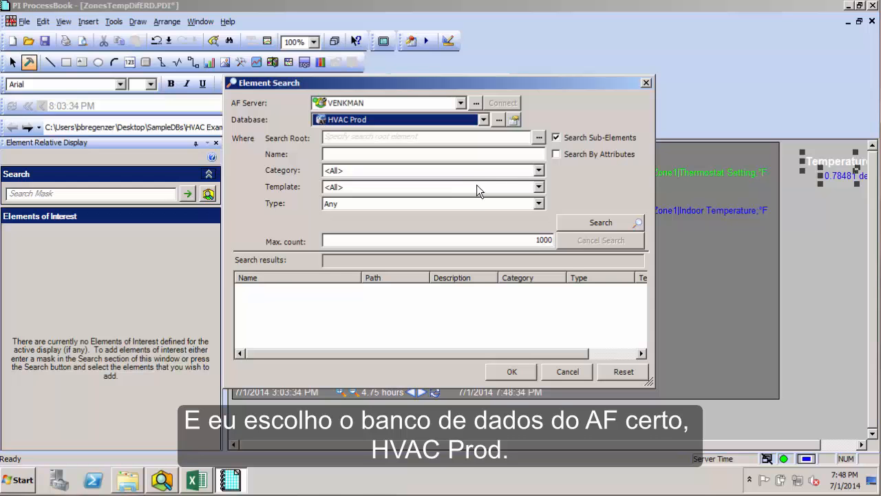
left_click(539, 138)
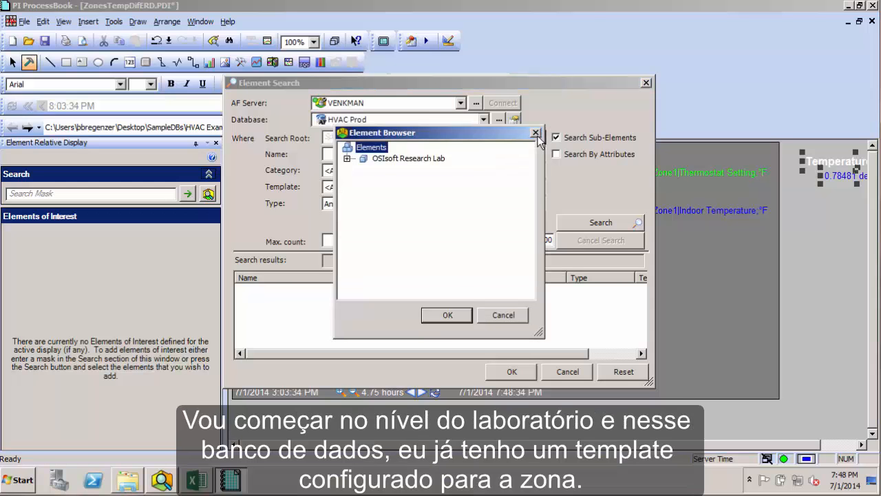
left_click(422, 157)
left_click(456, 317)
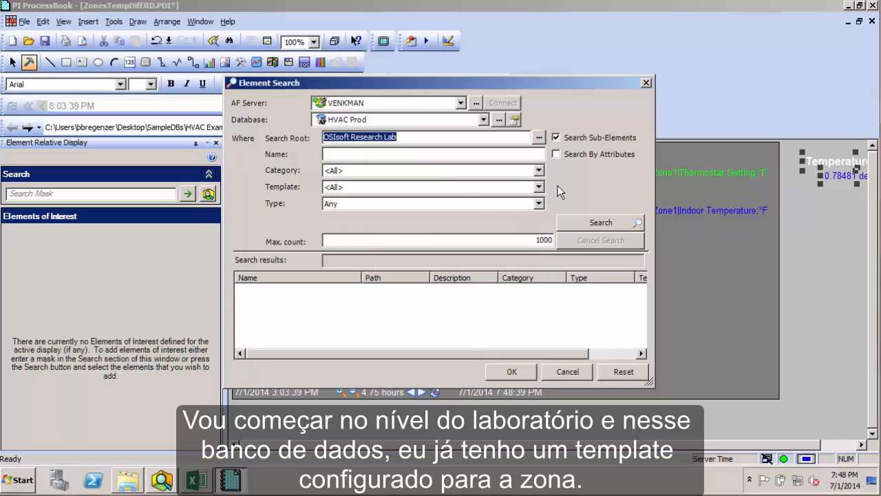
Search for elements based on Zone Template and add Zone 1, Zone 2 and Zone 3 as elements of interest.
left_click(538, 188)
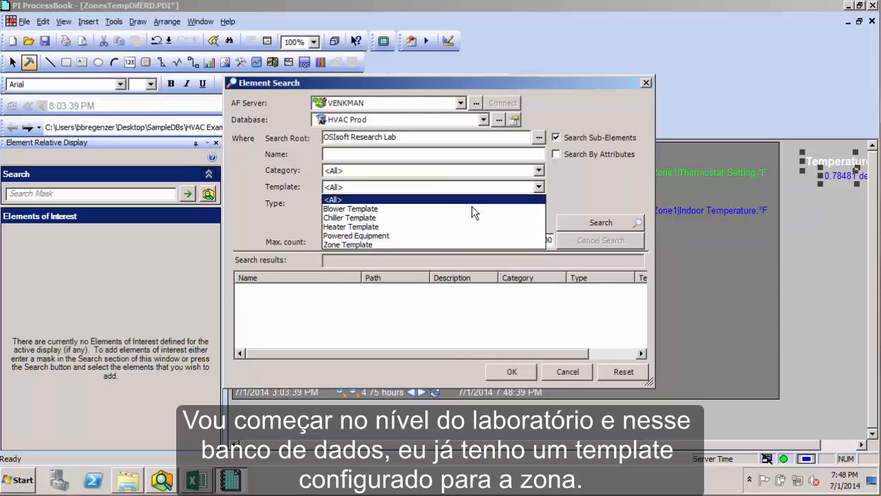
left_click(403, 244)
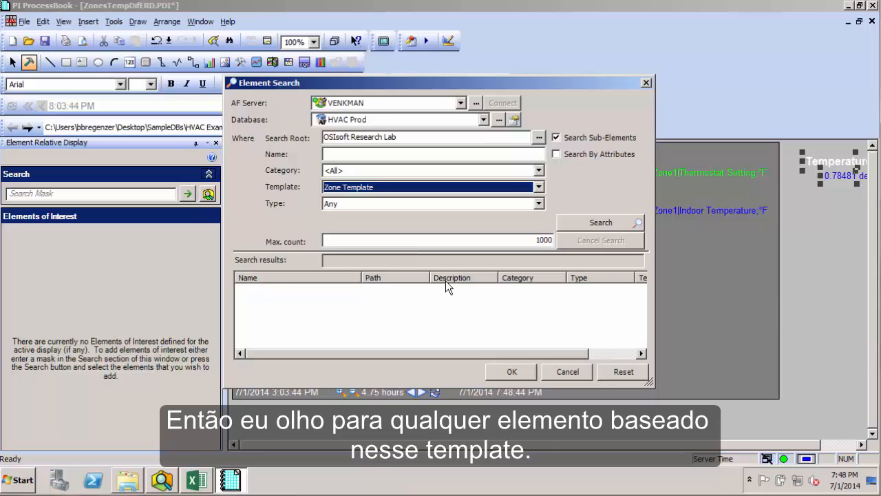
left_click(589, 224)
left_click(272, 290)
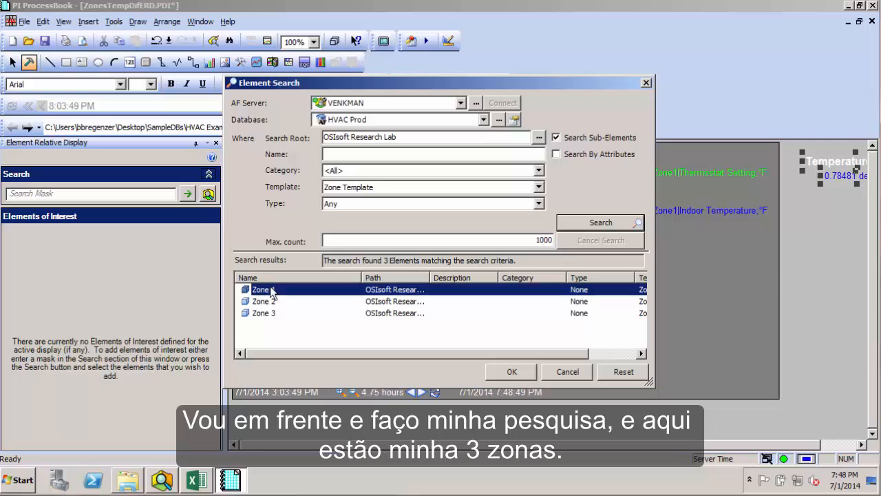
key("ctrl+a")
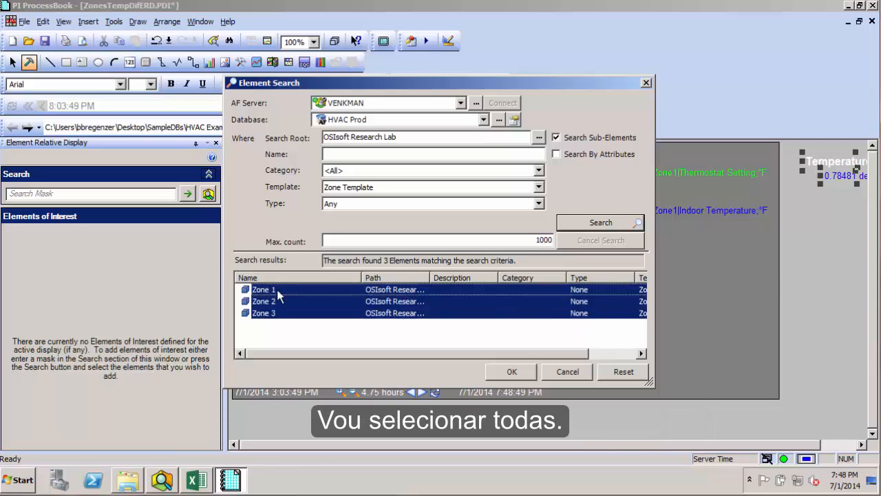
left_click(509, 372)
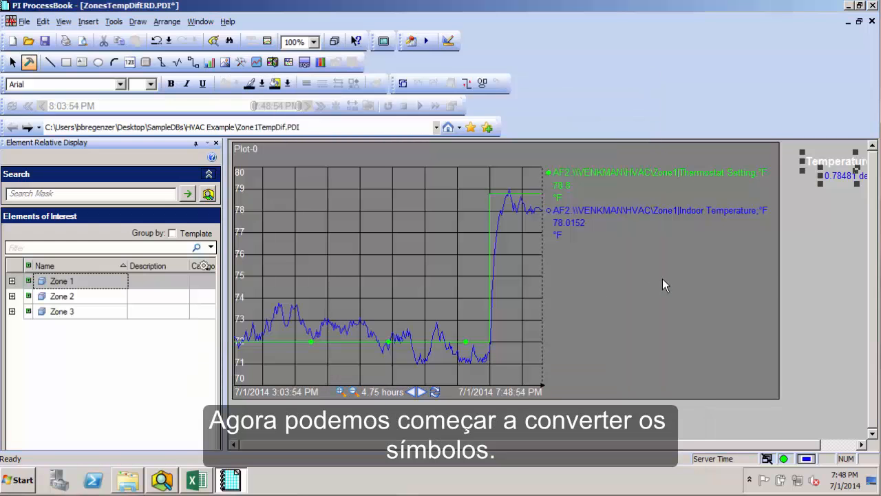
Remove the Zone1 Thermostat Setting and Indoor Temperature tags from the Plot-0 trend definition.
double_click(627, 255)
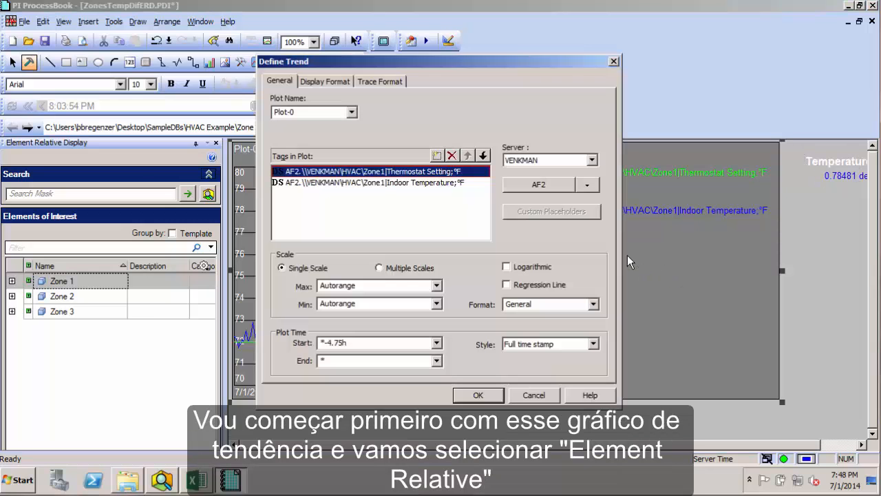
left_click(452, 156)
left_click(451, 156)
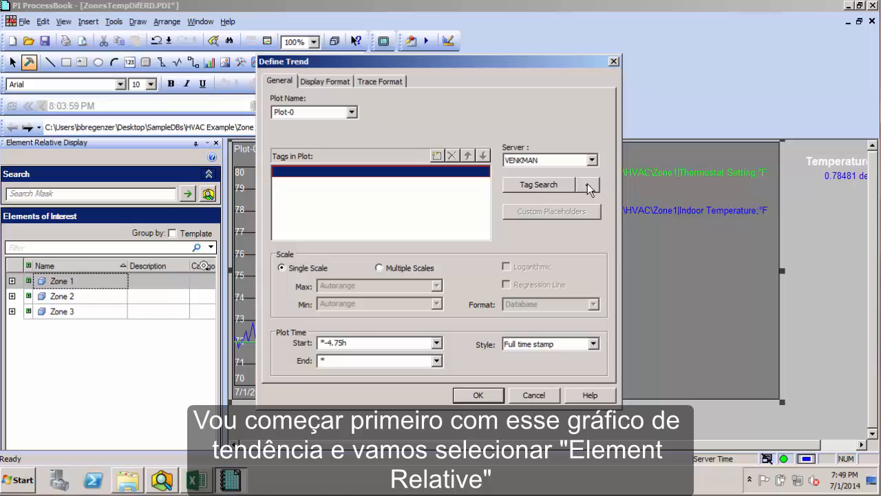
Choose Zone 1's Thermostat Setting and Temperature as element-relative attributes for the trend.
left_click(587, 184)
left_click(625, 253)
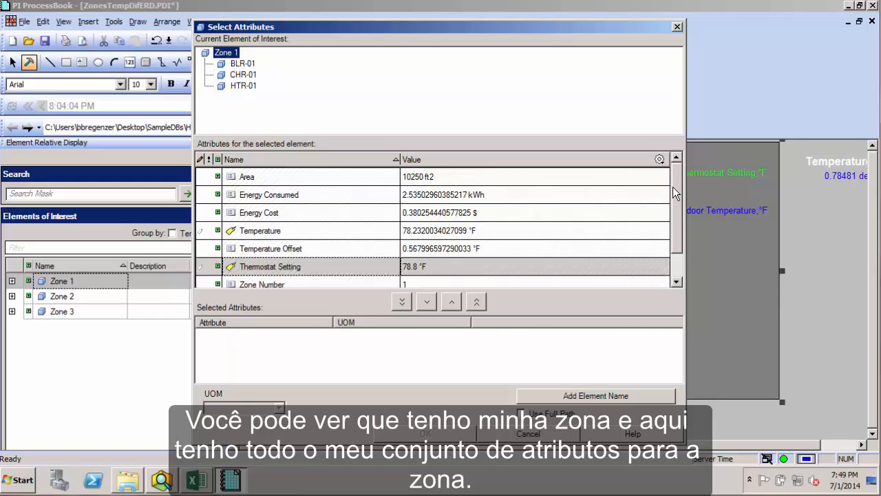
left_click_drag(675, 193, 671, 239)
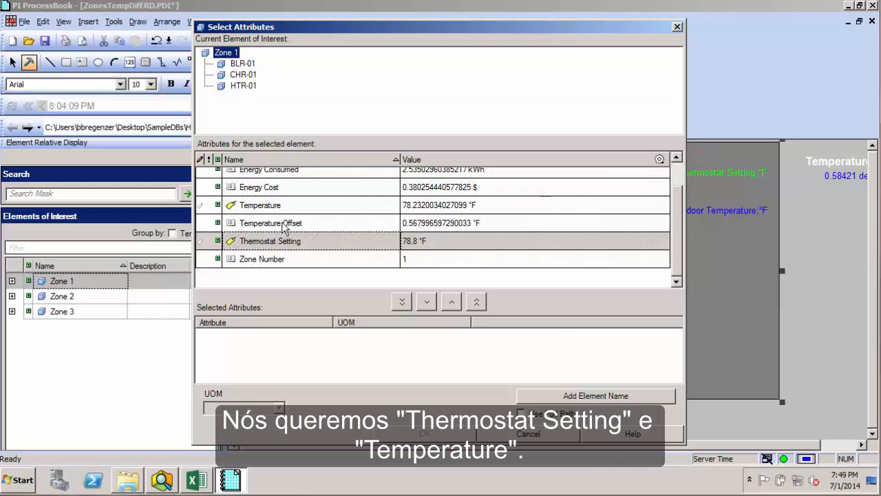
left_click(293, 246)
left_click(426, 302)
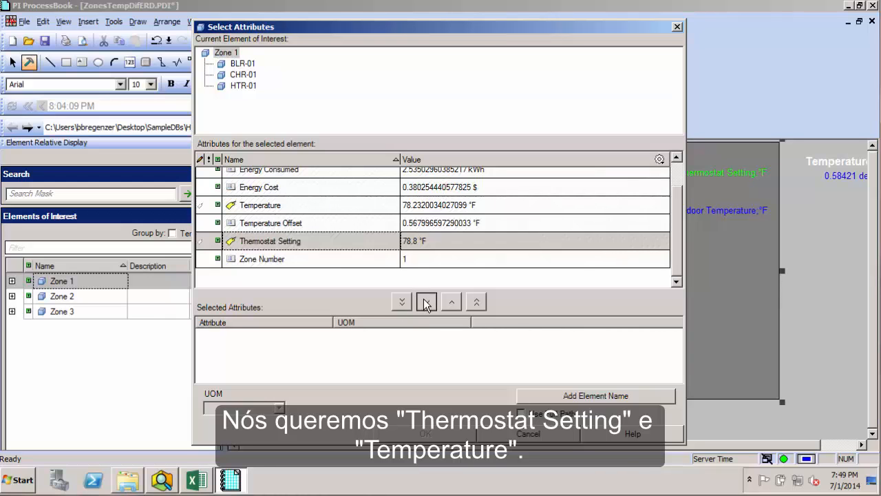
left_click(282, 207)
left_click(426, 302)
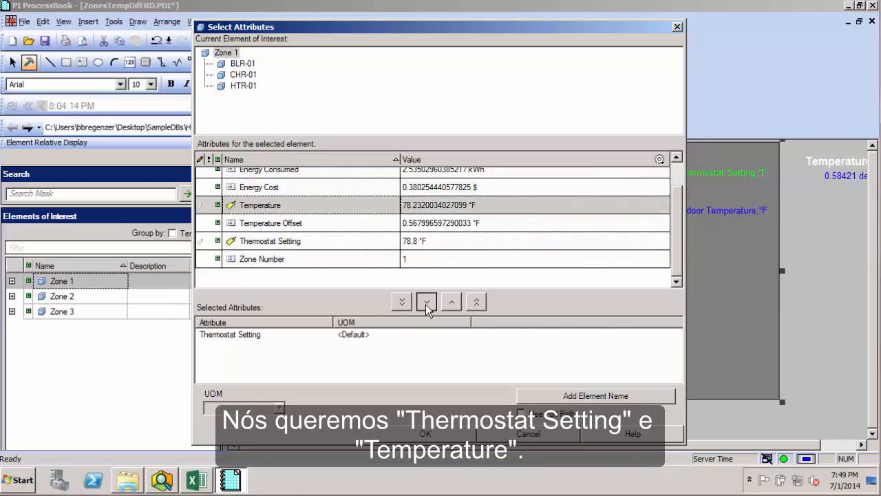
Set the unit of measure of Thermostat Setting and Temperature to degree Fahrenheit and apply the trend definition.
left_click(265, 338)
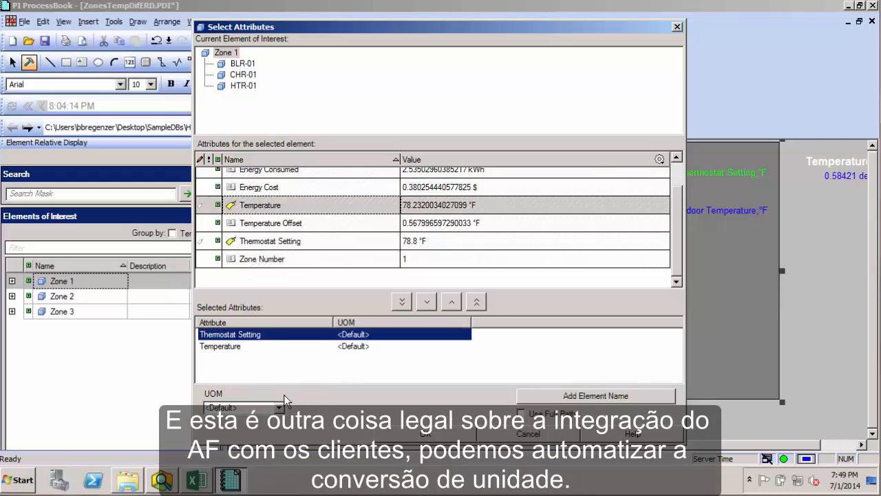
left_click(280, 408)
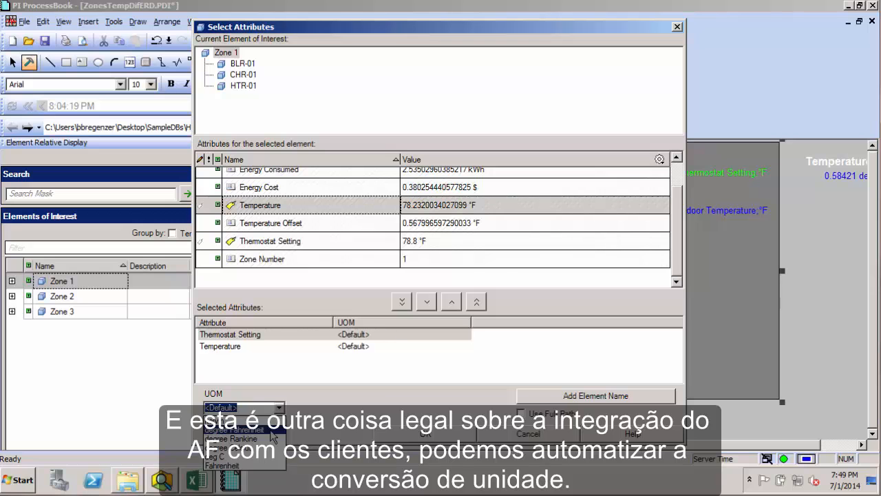
left_click(234, 434)
left_click(358, 347)
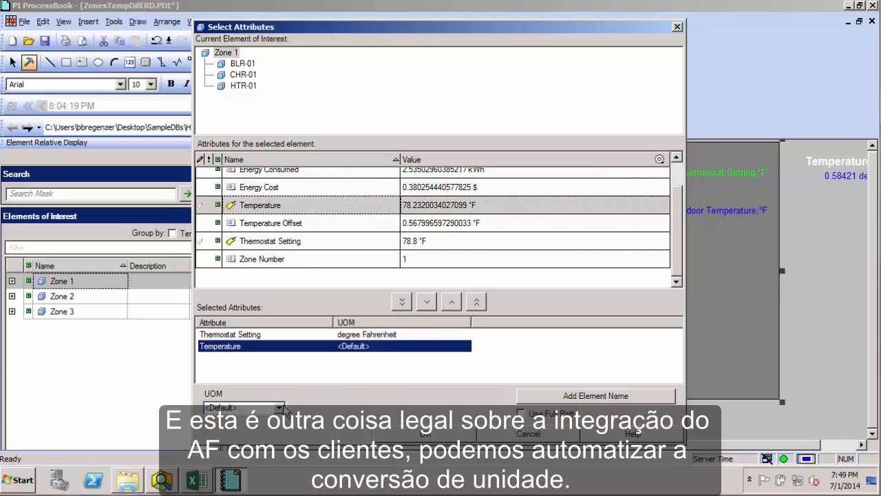
left_click(280, 408)
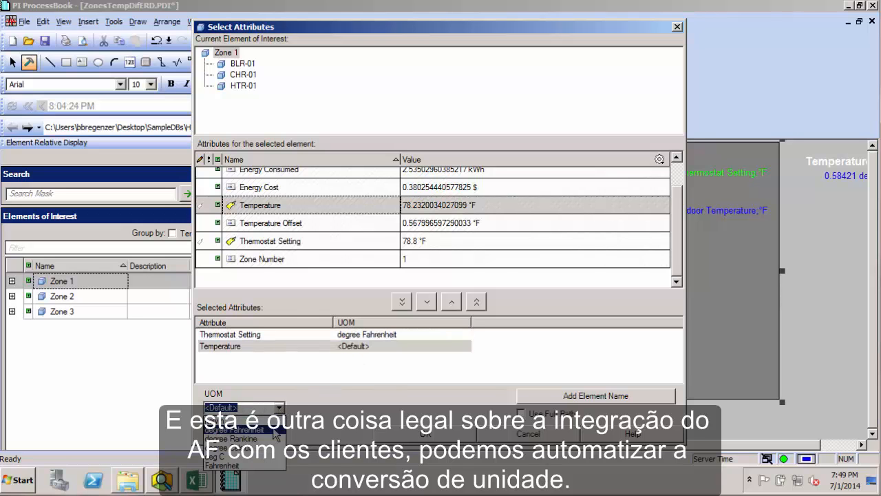
left_click(235, 429)
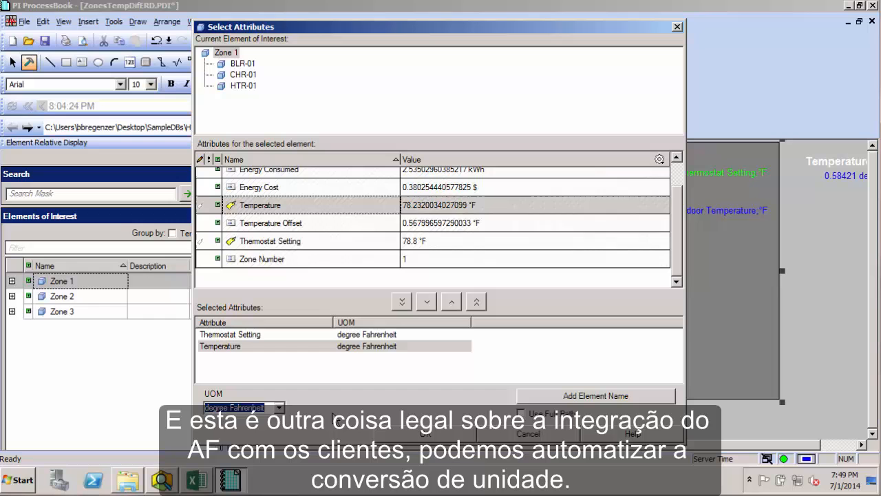
left_click(422, 434)
left_click(477, 395)
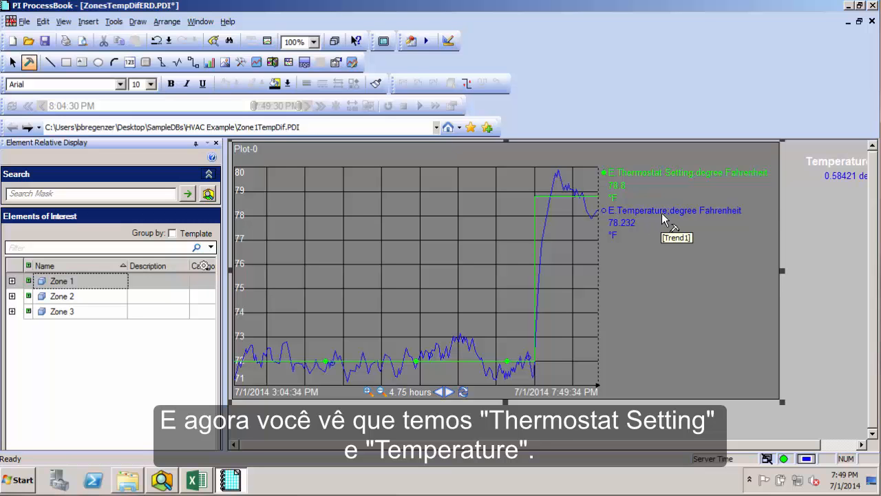
Shift the Temperature Offset label and its value closer to Plot-0, and narrow the trend to make room for them.
left_click(814, 168)
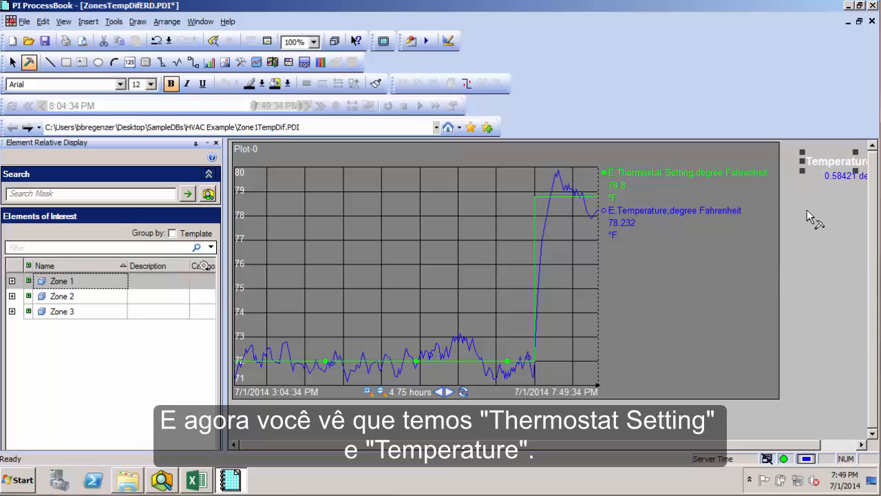
left_click(838, 180, "shift")
key("Left")
key("Left")
key("Left")
key("Left")
key("Left")
left_click_drag(780, 272, 748, 279)
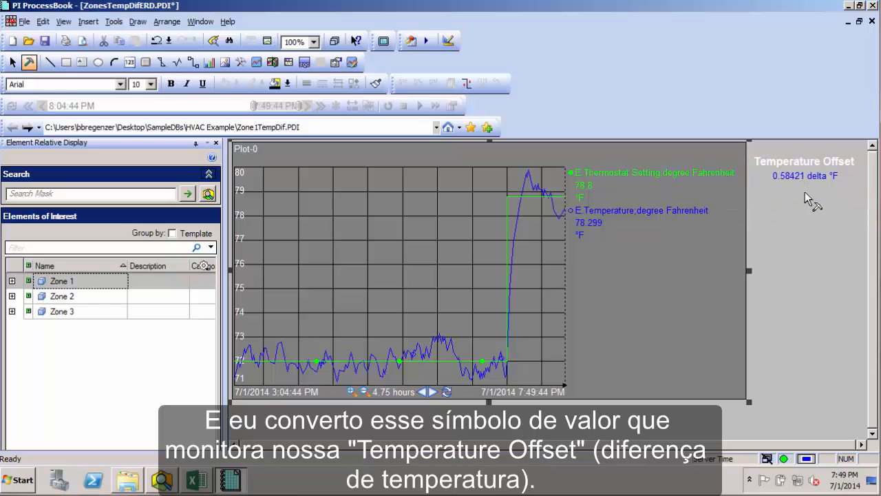
Redefine the value symbol under the Temperature Offset label, choosing Zone 1's Temperature Offset as its element-relative attribute.
left_click(804, 176)
double_click(804, 177)
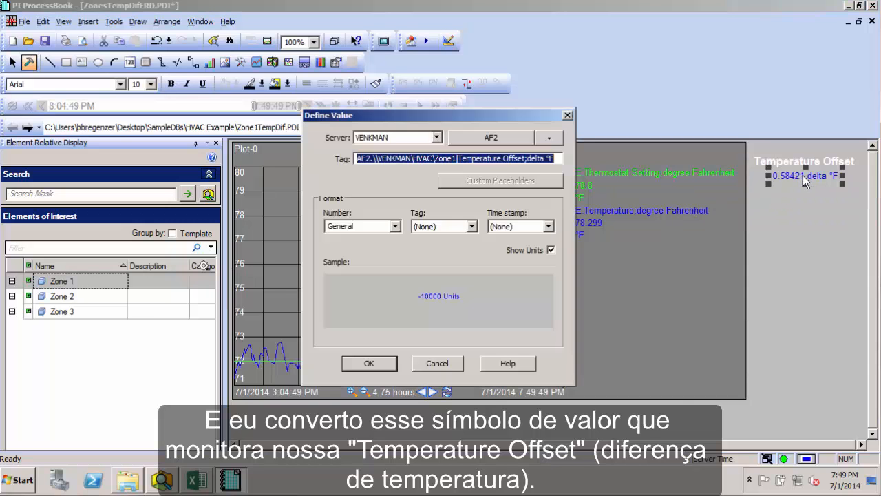
left_click(541, 154)
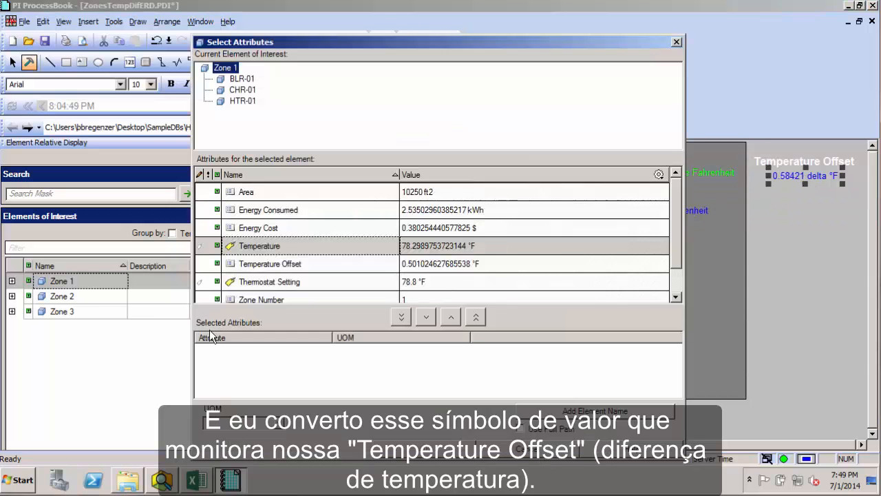
left_click(282, 266)
left_click(426, 317)
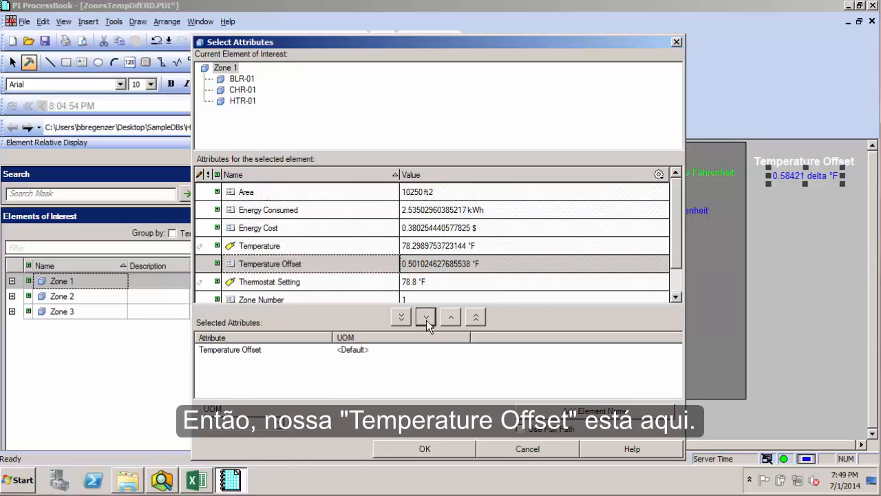
Set the Temperature Offset attribute's unit to degree Fahrenheit and apply the value definition.
left_click(243, 351)
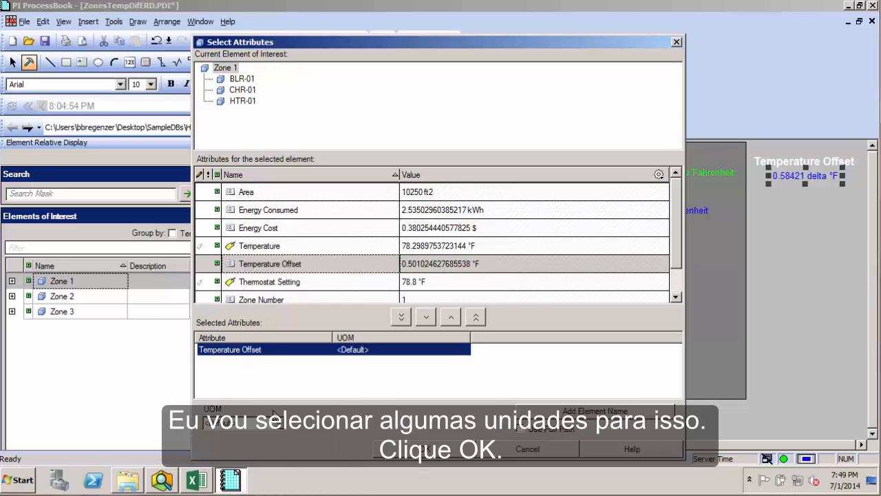
left_click(278, 422)
left_click(258, 447)
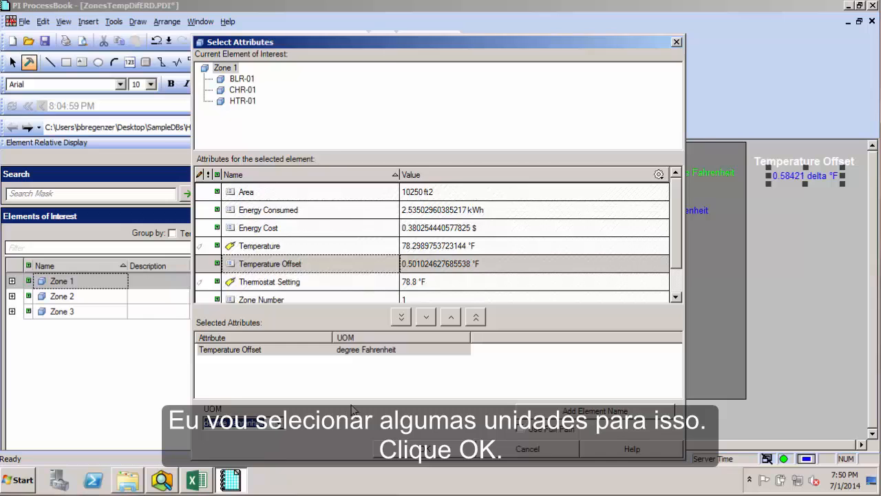
left_click(423, 448)
left_click(386, 361)
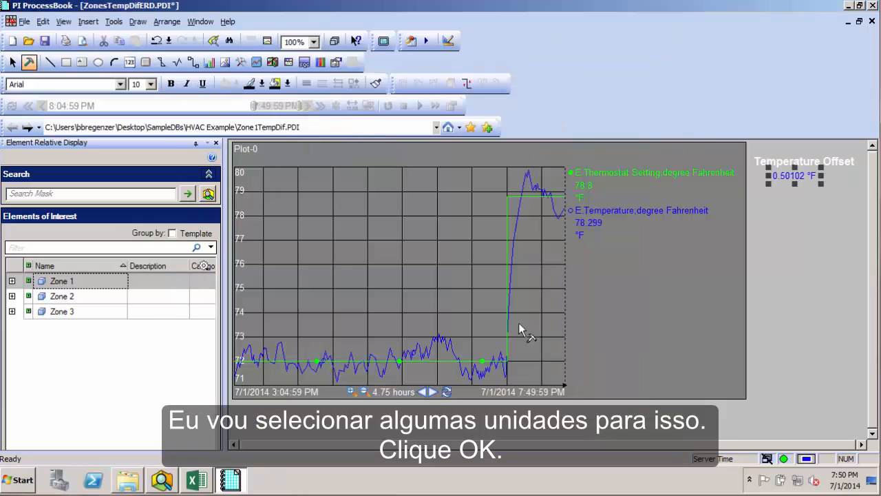
left_click(804, 243)
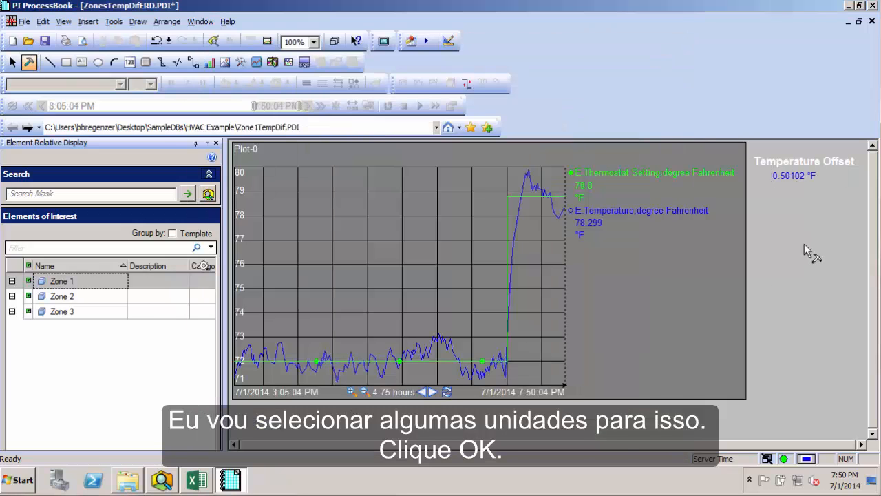
Check the display for each element of interest by switching among Zone 2, Zone 3 and back to Zone 1.
left_click(63, 297)
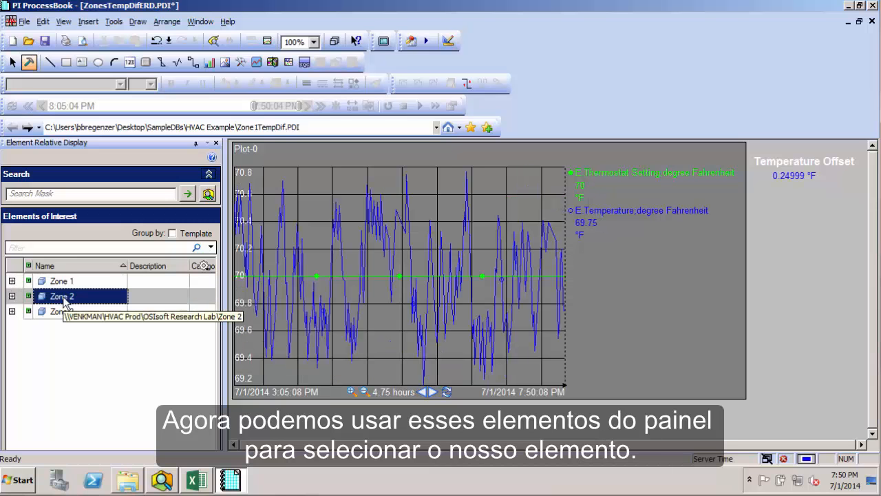
left_click(64, 311)
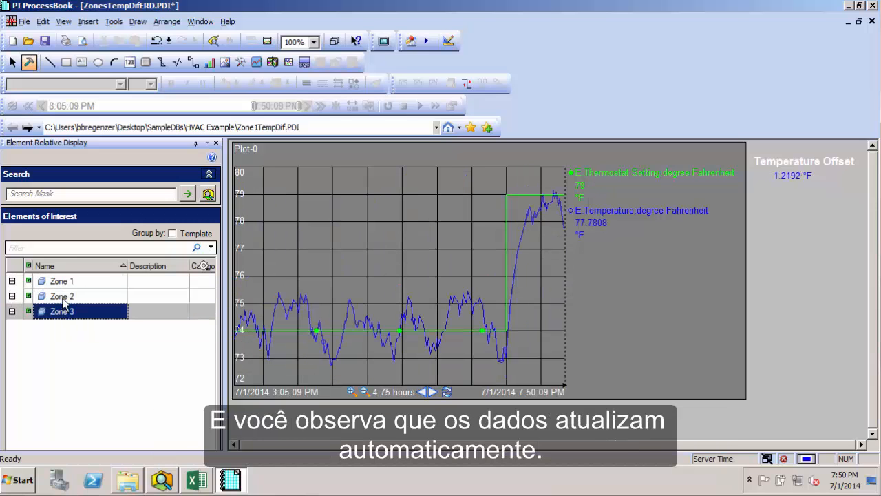
left_click(63, 297)
left_click(63, 283)
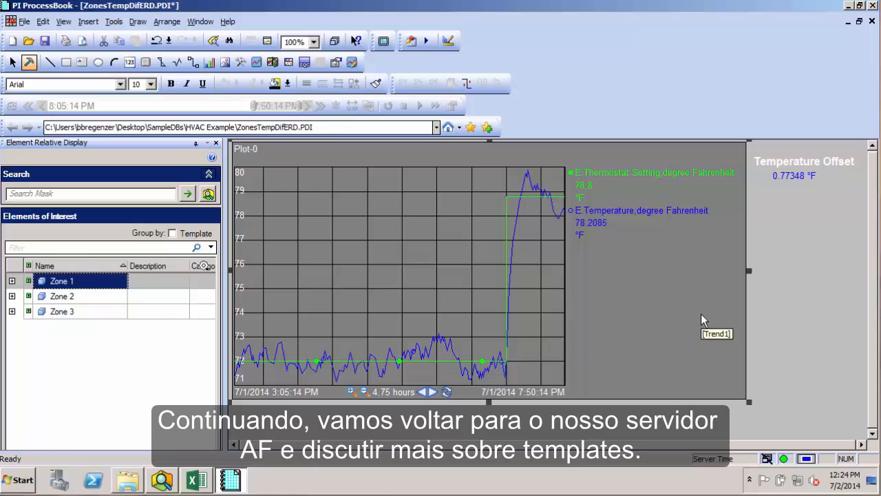
Switch to PI System Explorer and bring up the Zone1 element's attributes in the HVAC database.
left_click(163, 480)
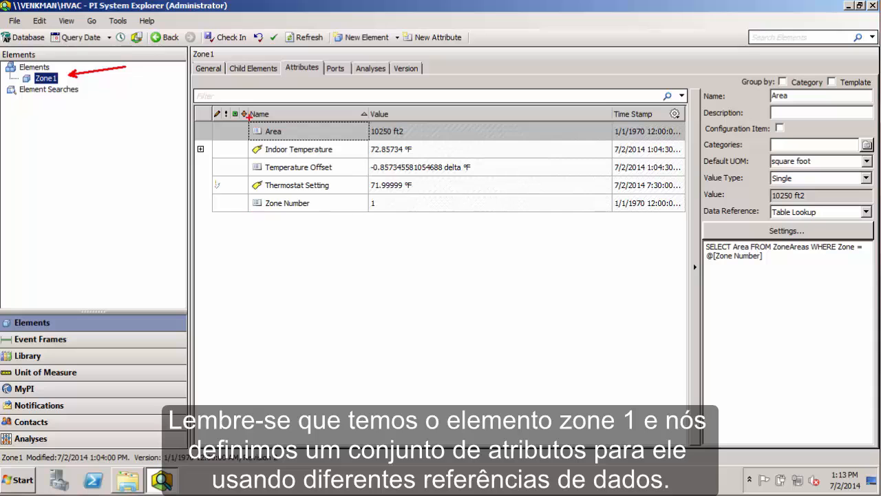
mouse_move(233, 92)
left_mouse_down()
mouse_move(380, 220)
mouse_move(422, 229)
left_mouse_up()
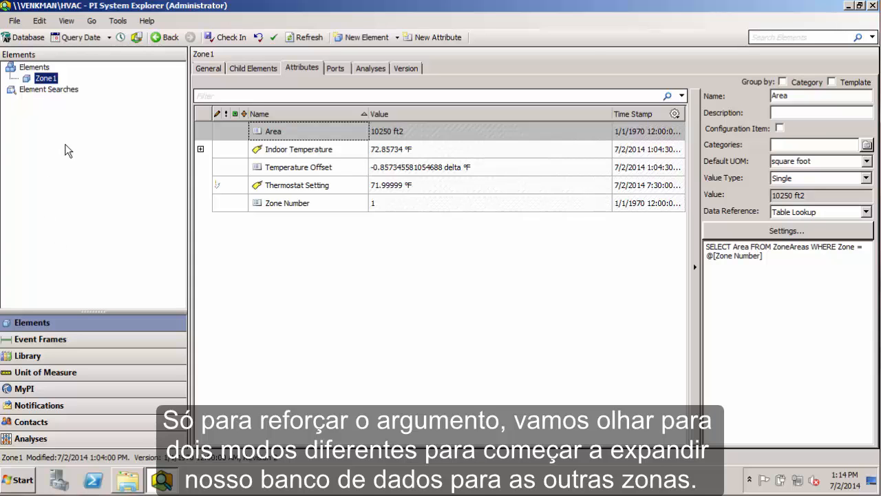
Add a new root element without a template and name it Zone2.
right_click(41, 66)
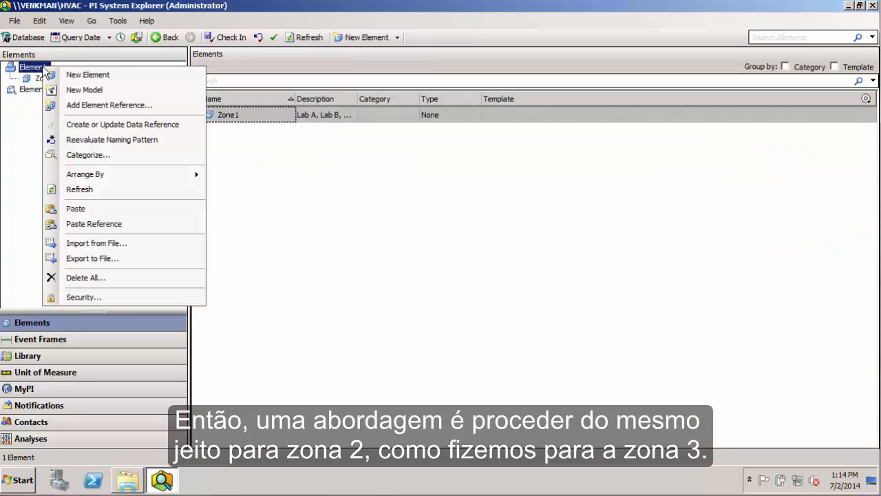
left_click(86, 76)
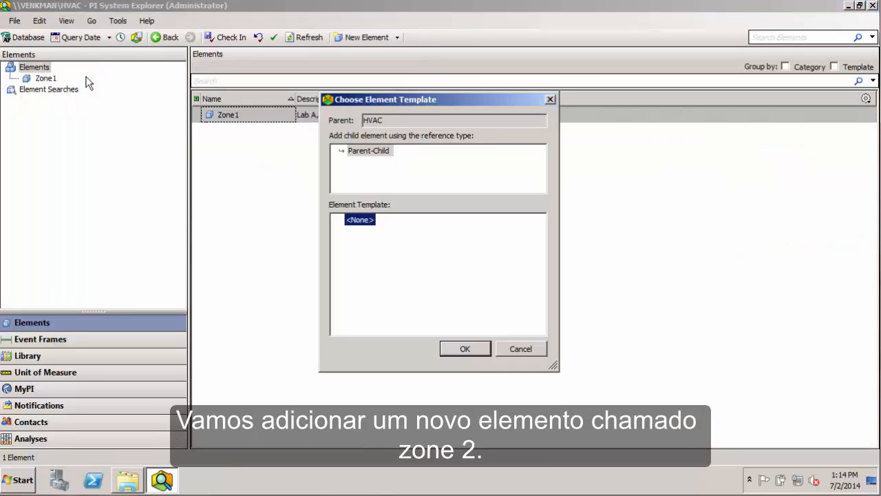
left_click(466, 342)
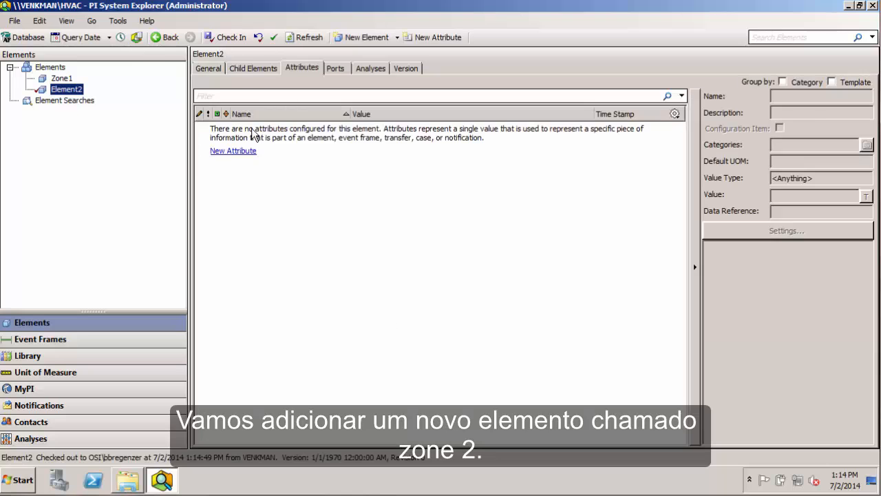
type("Zone2")
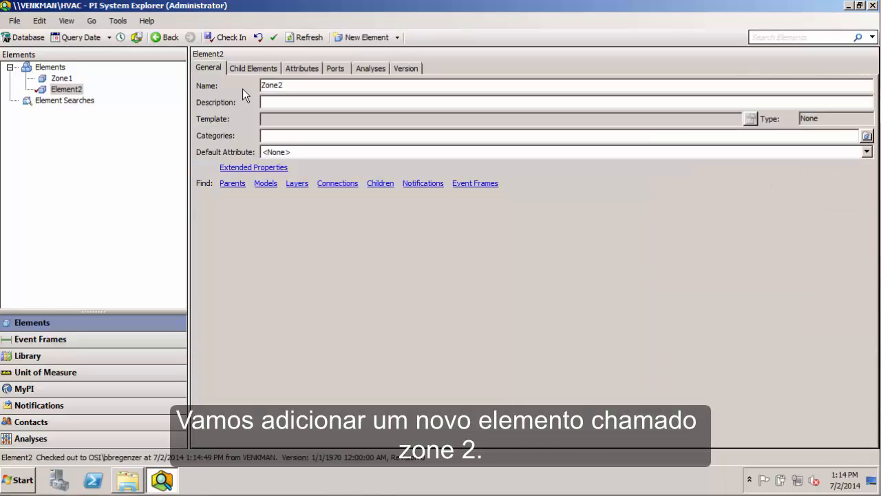
Add three new attributes with default settings to the Zone2 element.
left_click(301, 69)
right_click(318, 196)
left_click(361, 200)
right_click(378, 220)
left_click(399, 228)
right_click(399, 238)
left_click(416, 247)
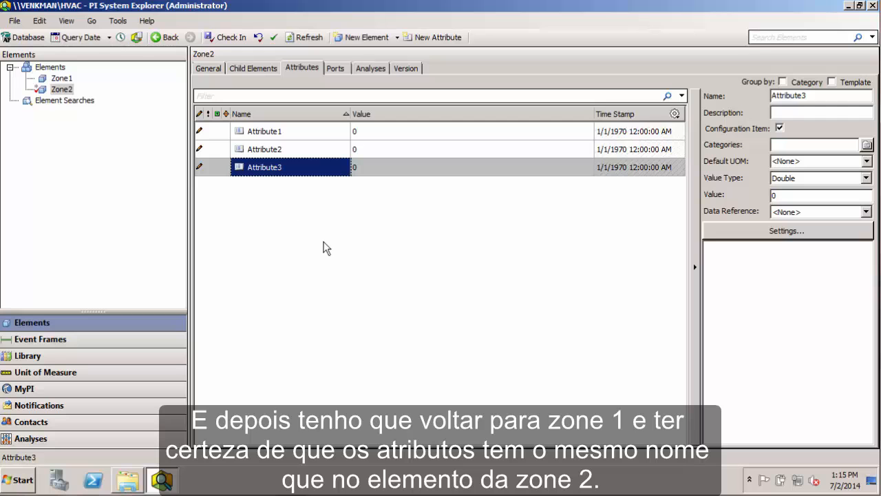
Compare Zone1's attributes with Zone2's, and discard the new Zone2 element by undoing its check-out.
left_click(63, 78)
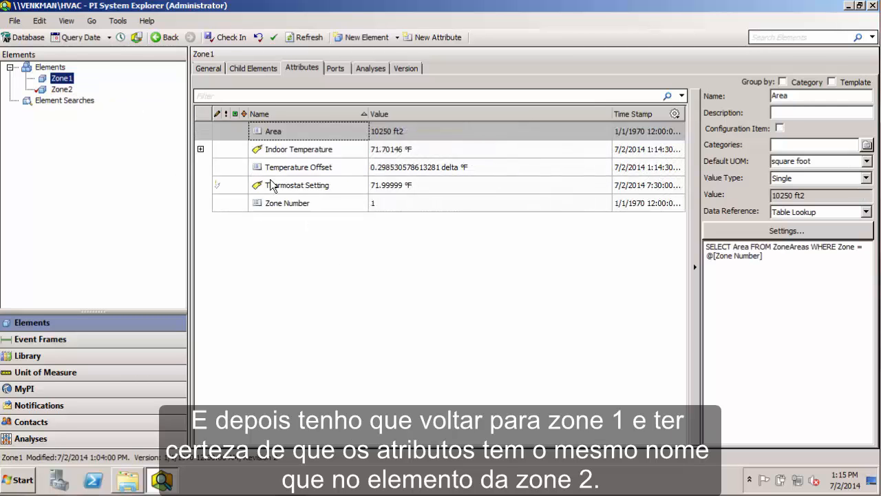
left_click(62, 90)
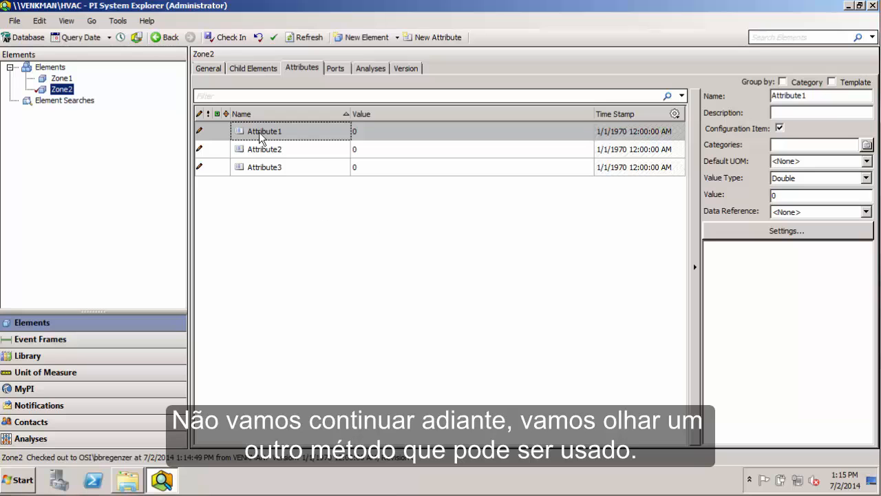
left_click(259, 37)
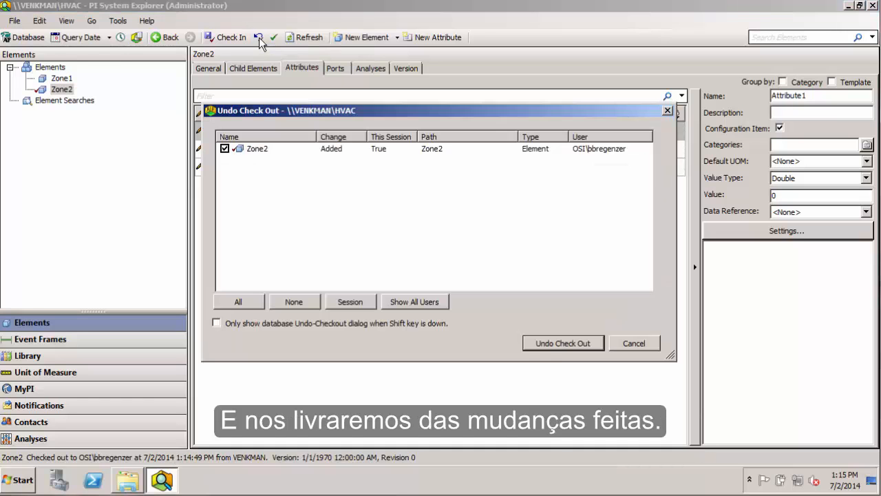
left_click(551, 340)
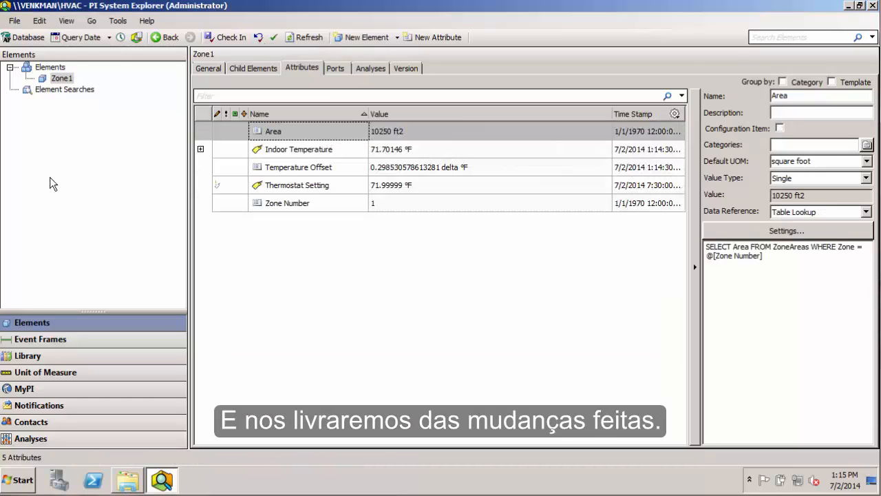
Copy the Zone1 element and paste the copy into the root Elements collection.
right_click(66, 81)
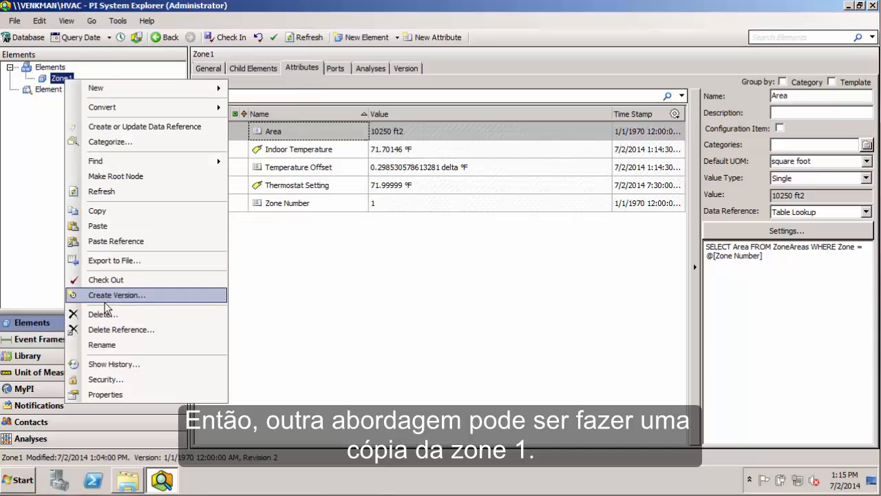
left_click(103, 211)
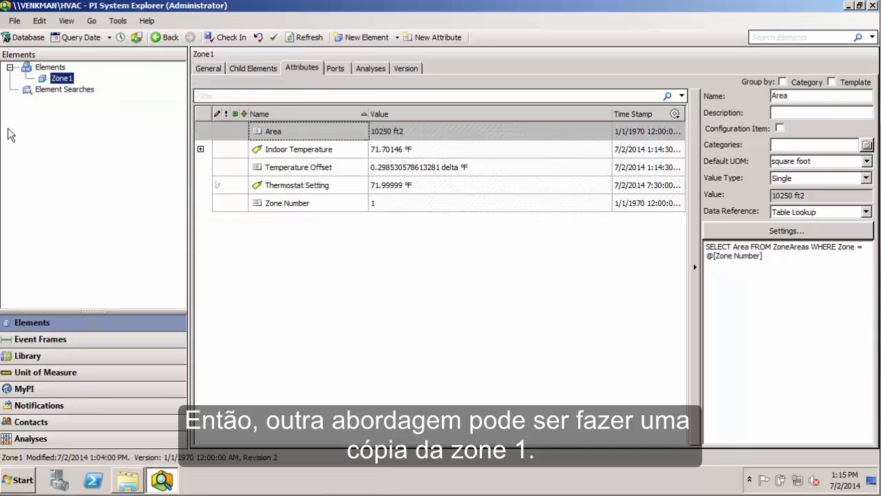
right_click(47, 69)
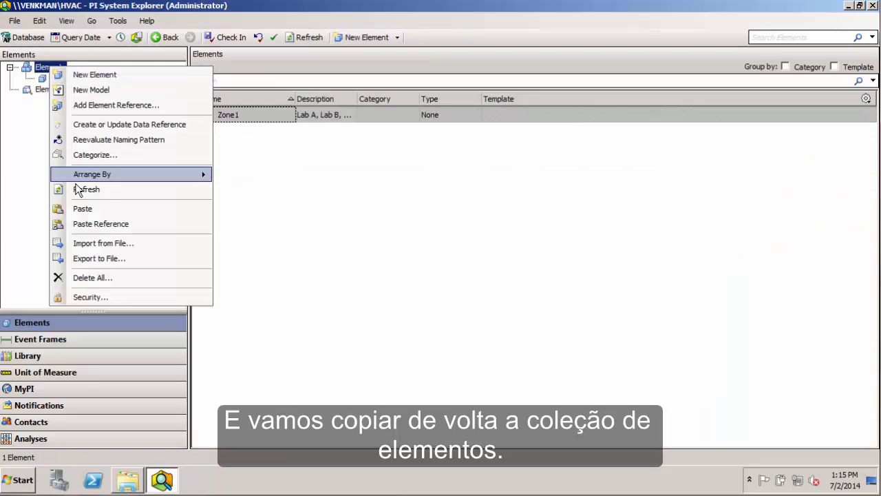
left_click(88, 210)
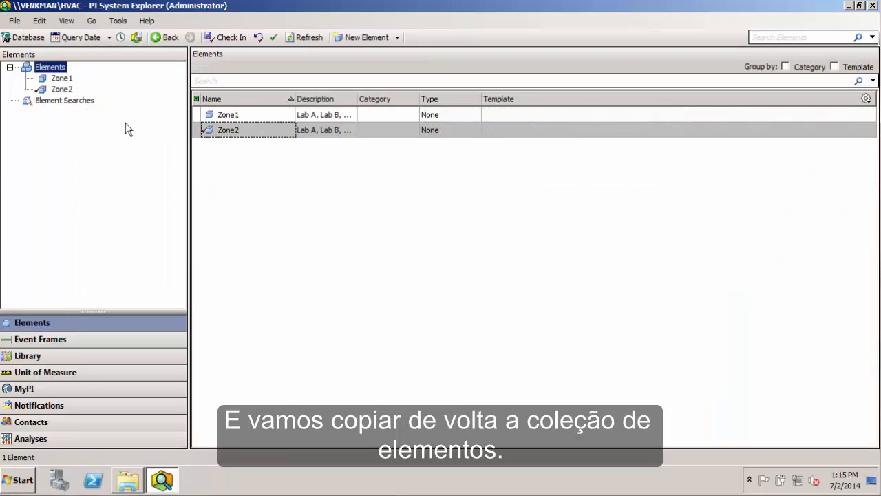
Examine the copied Zone2 element's attributes and the String Builder configuration of its Zone Number.
left_click(61, 90)
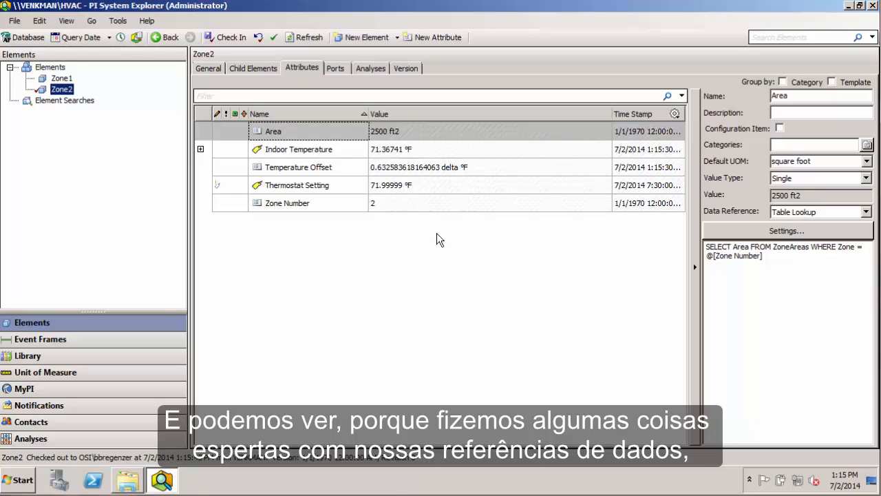
left_click(295, 207)
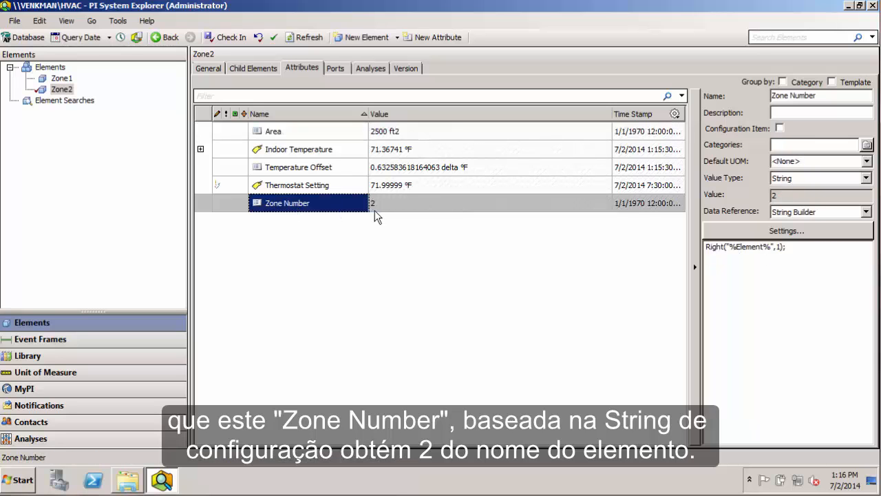
Examine the data reference configuration of Zone2's Area, Temperature Offset, Indoor Temperature and Thermostat Setting attributes.
left_click(290, 134)
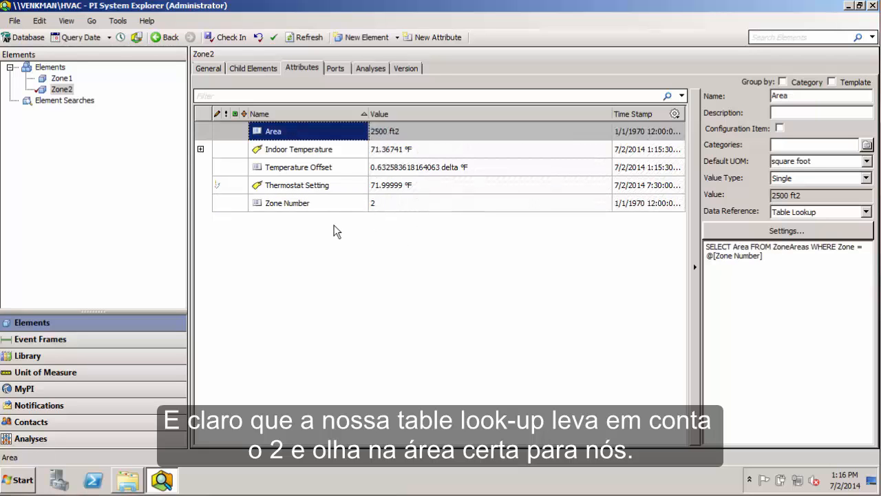
left_click(399, 171)
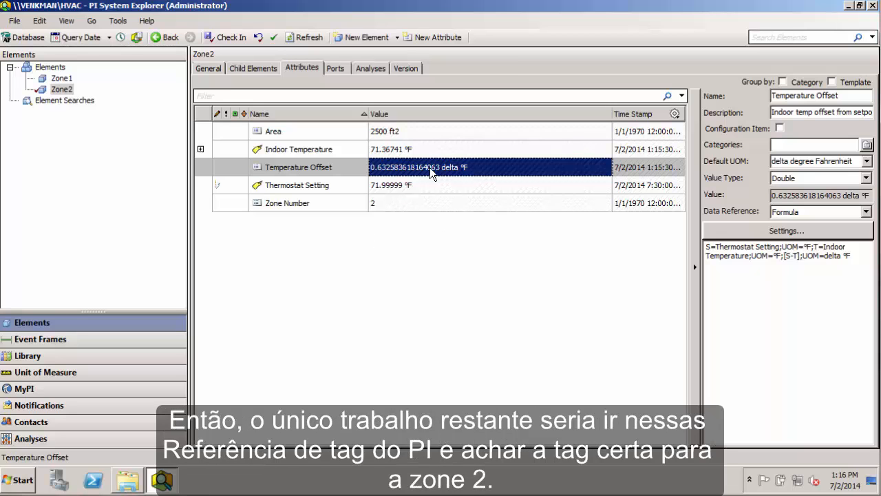
left_click(394, 152)
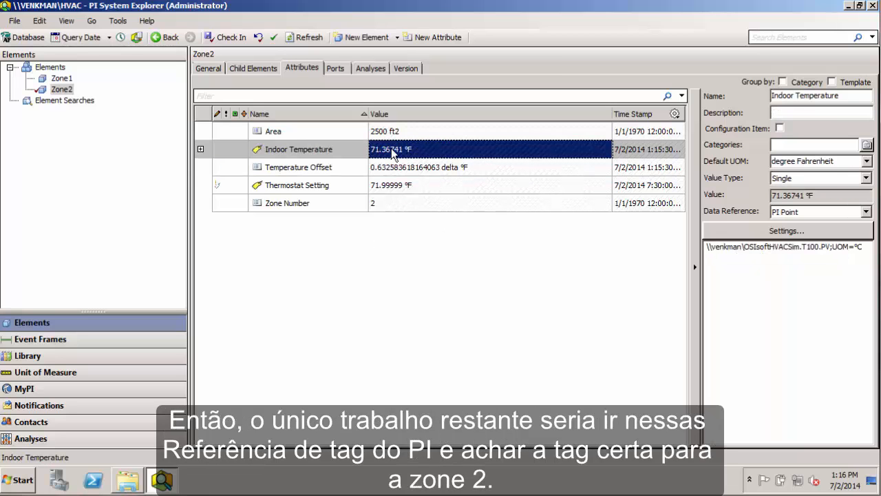
left_click(420, 185)
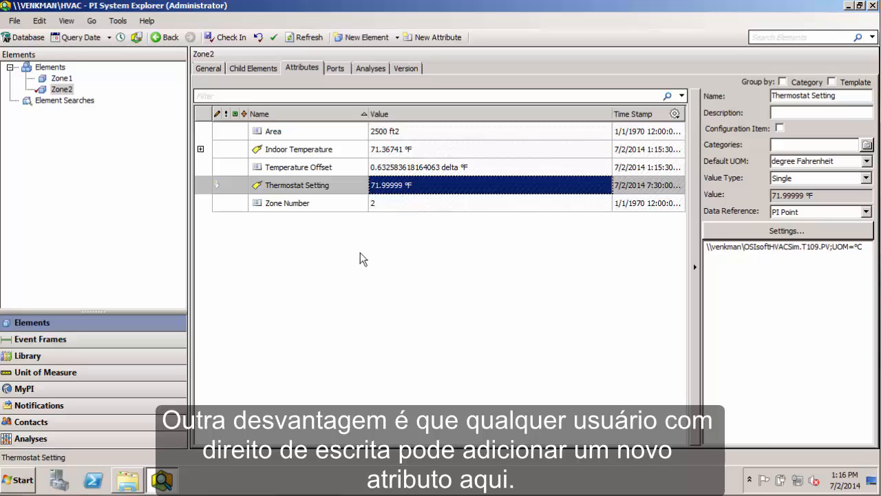
Add a new attribute named Random Value to the Zone2 element.
right_click(362, 232)
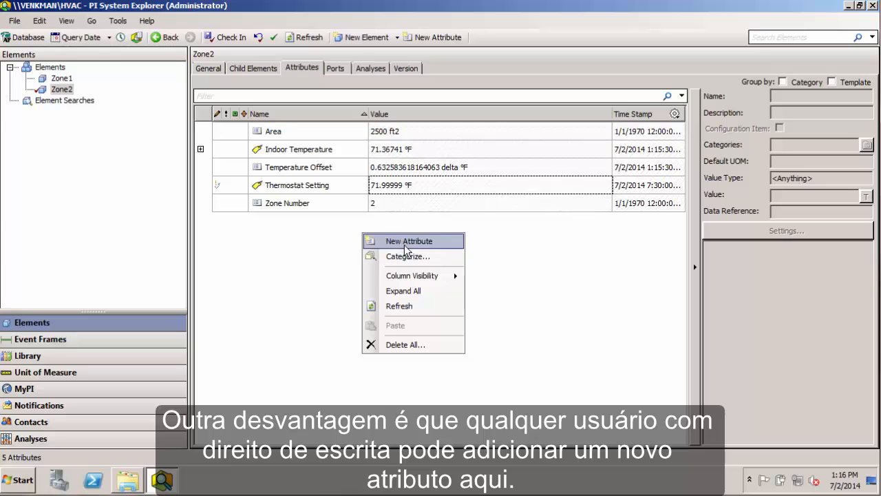
left_click(403, 241)
double_click(835, 95)
type("Random Value")
left_click(354, 301)
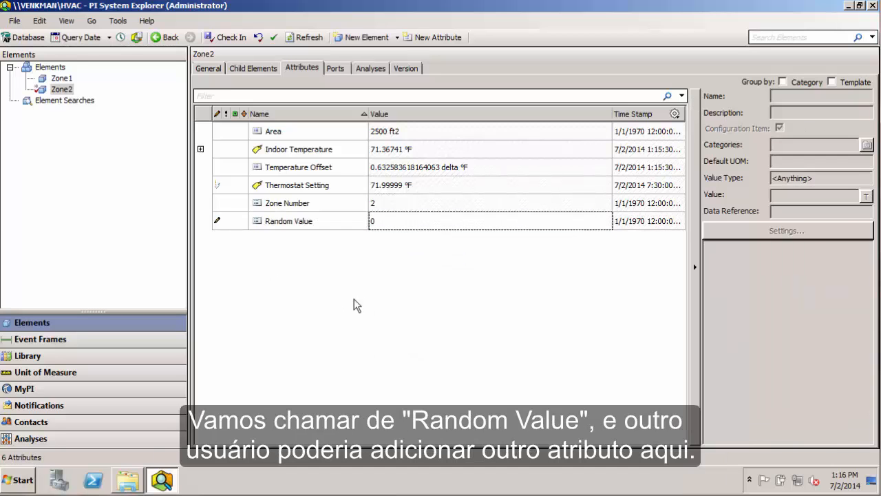
Add a new attribute named Other Random Value to the Zone1 element, and compare the attributes of Zone1 and Zone2.
left_click(66, 80)
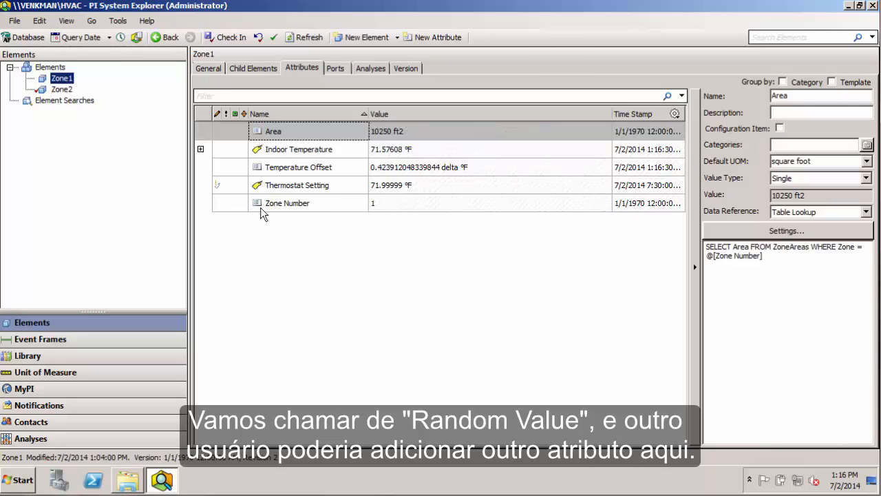
right_click(439, 255)
left_click(468, 267)
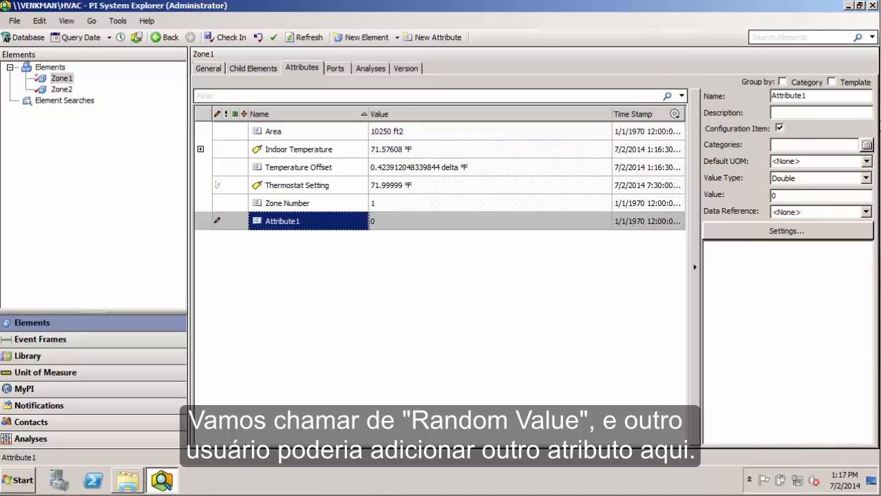
double_click(851, 98)
type("O")
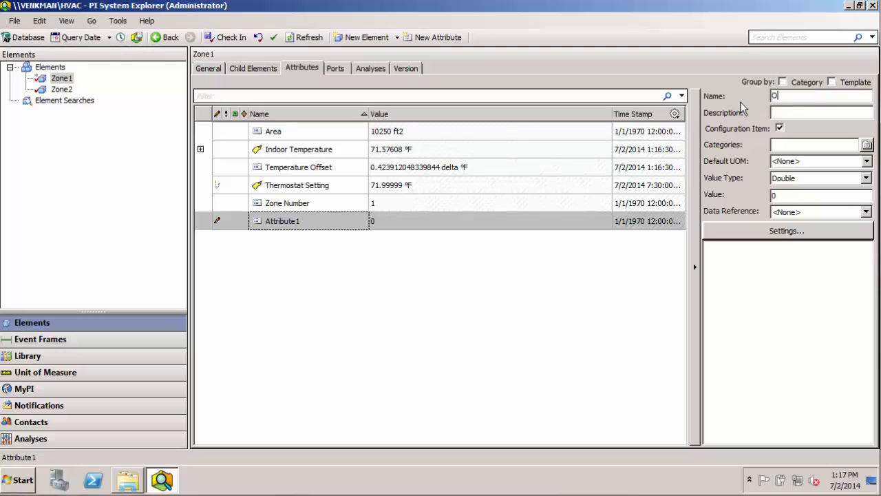
type("ther Random ")
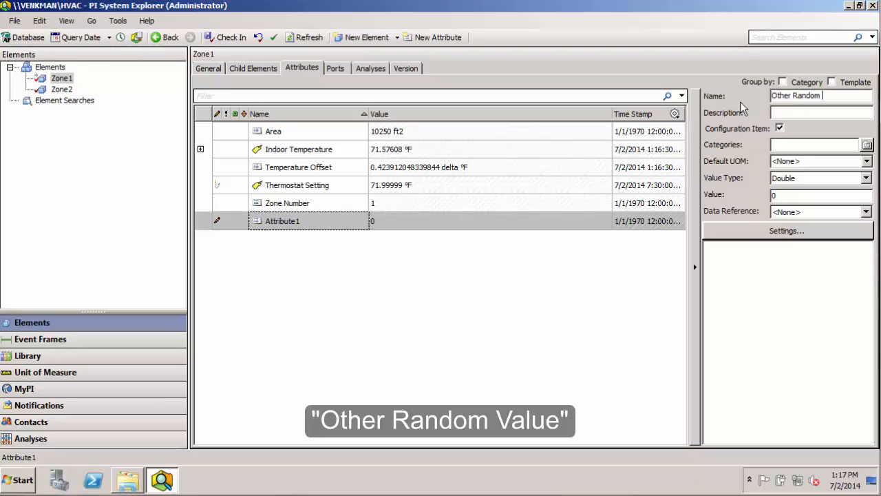
type("Value")
key("Tab")
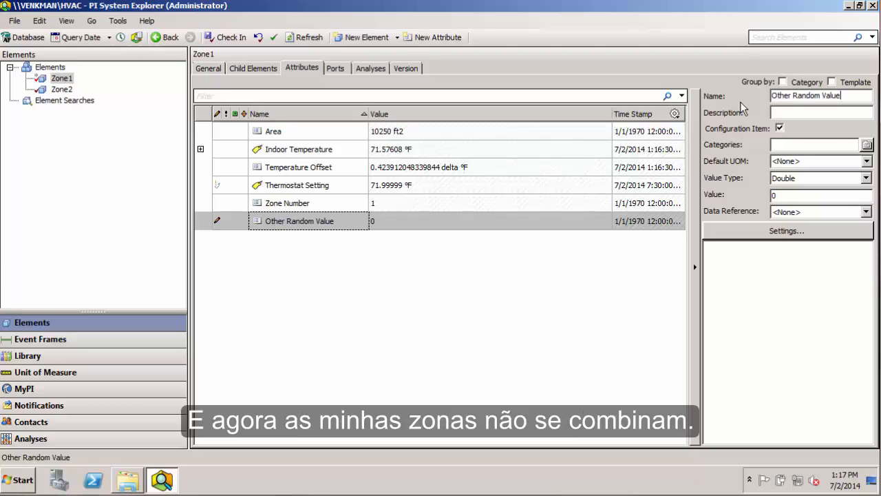
left_click(61, 90)
left_click(67, 79)
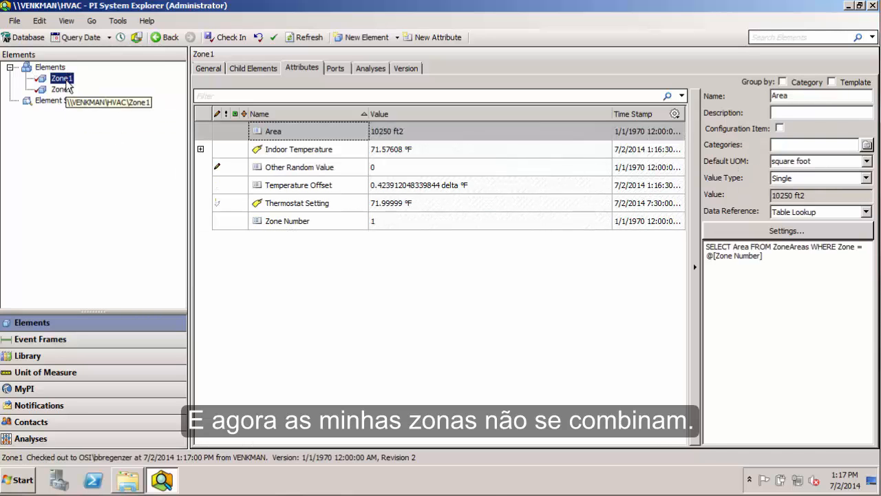